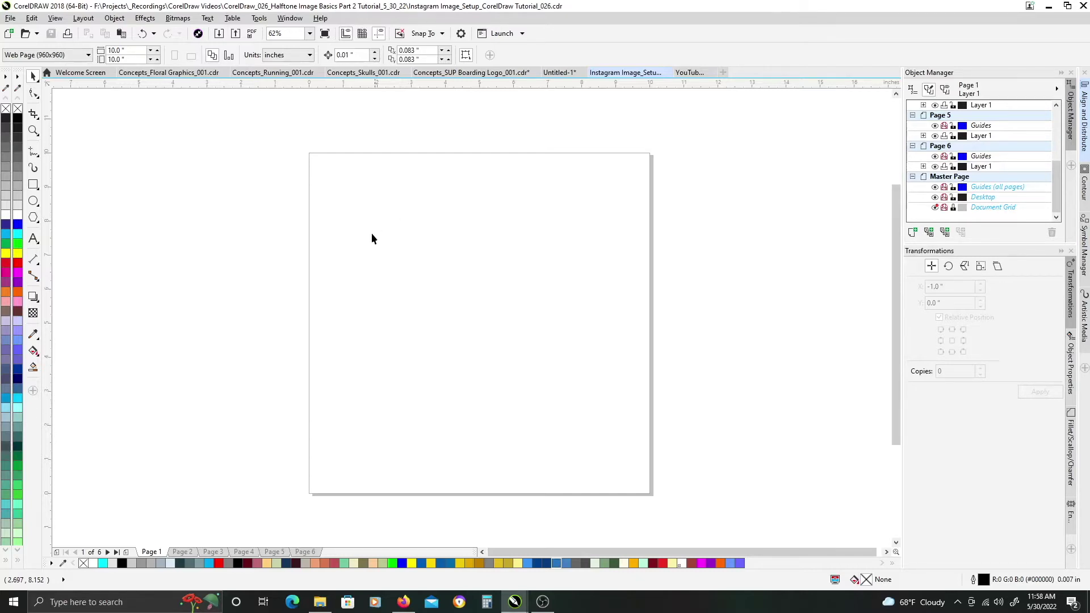
- Draw a circle about 1.73 inches across near the page's upper-left corner, fill it black and remove its outline
left_click(33, 201)
left_click_drag(329, 171, 378, 229)
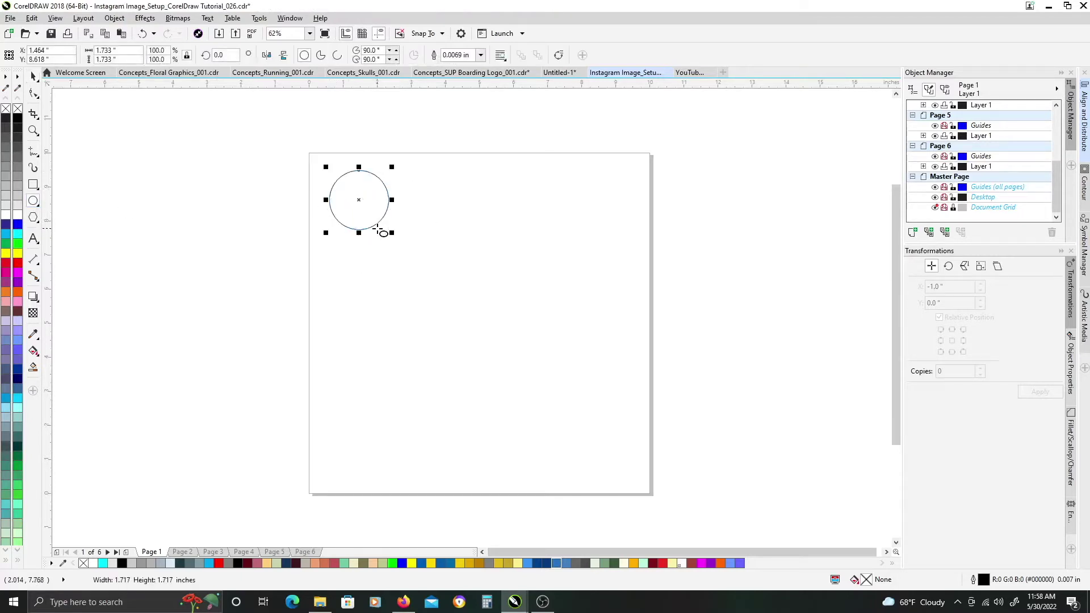
key("space")
left_click(18, 121)
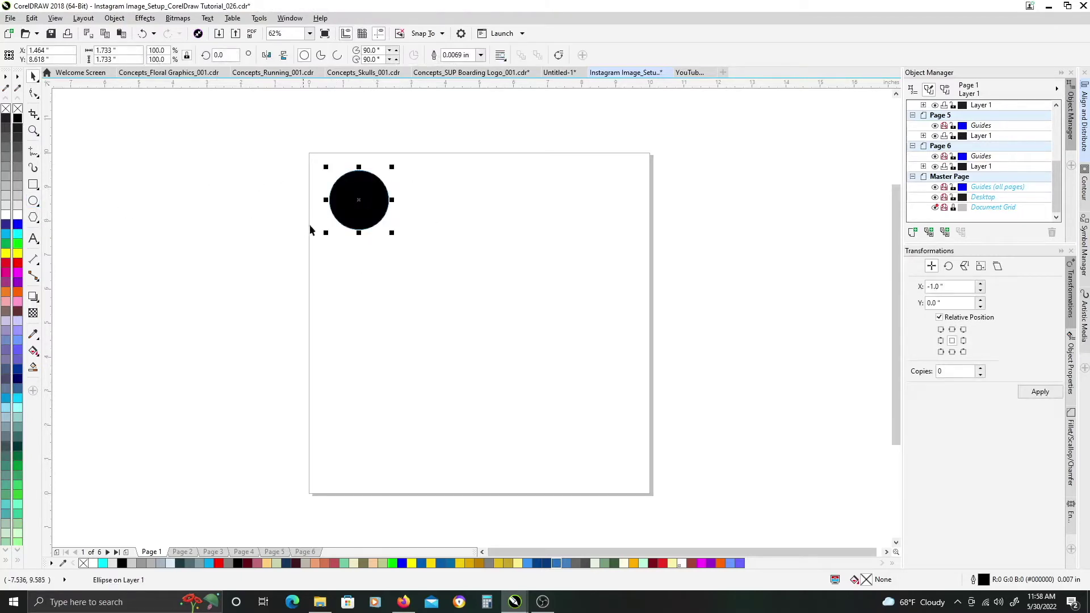
right_click(18, 117)
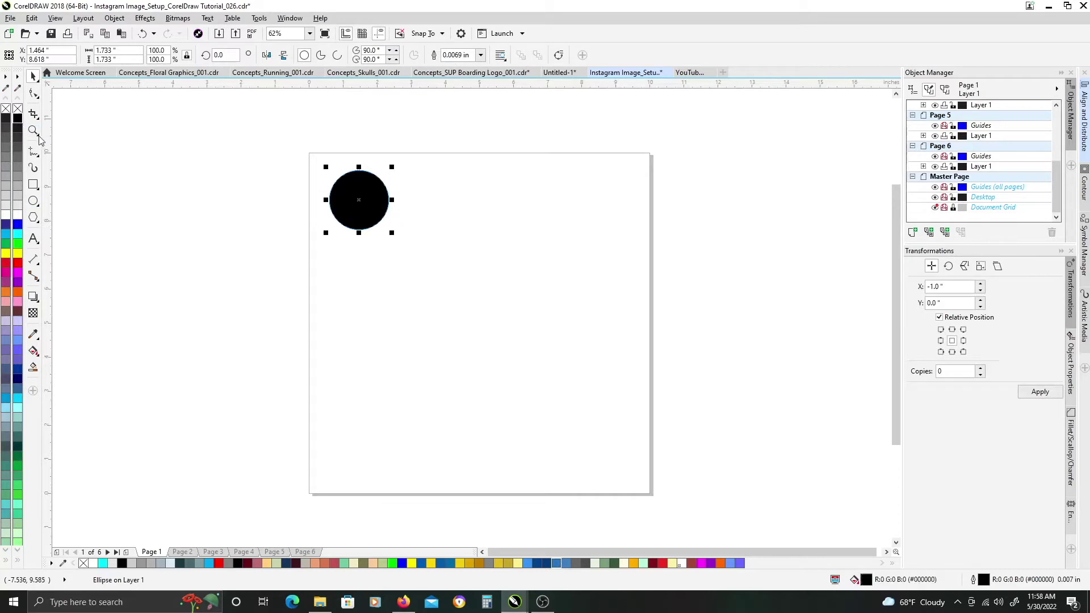
right_click(17, 109)
- Draw a square about 2.6 inches wide around the black circle and align the two objects on a common center
left_click(33, 185)
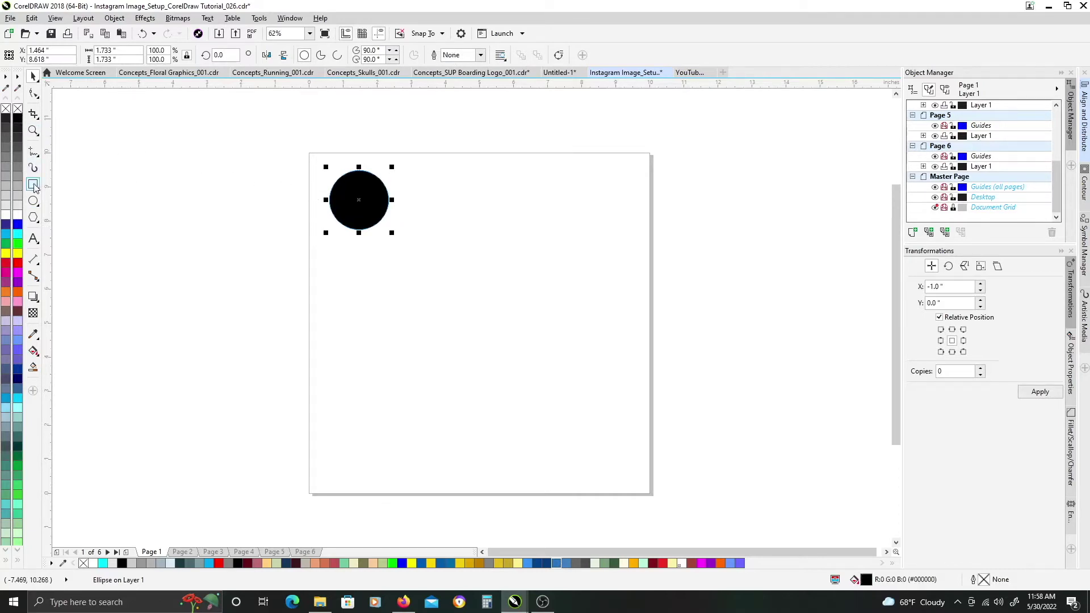
left_click_drag(315, 160, 405, 250)
scroll(390, 208, "up", 1)
left_click_drag(330, 170, 363, 225)
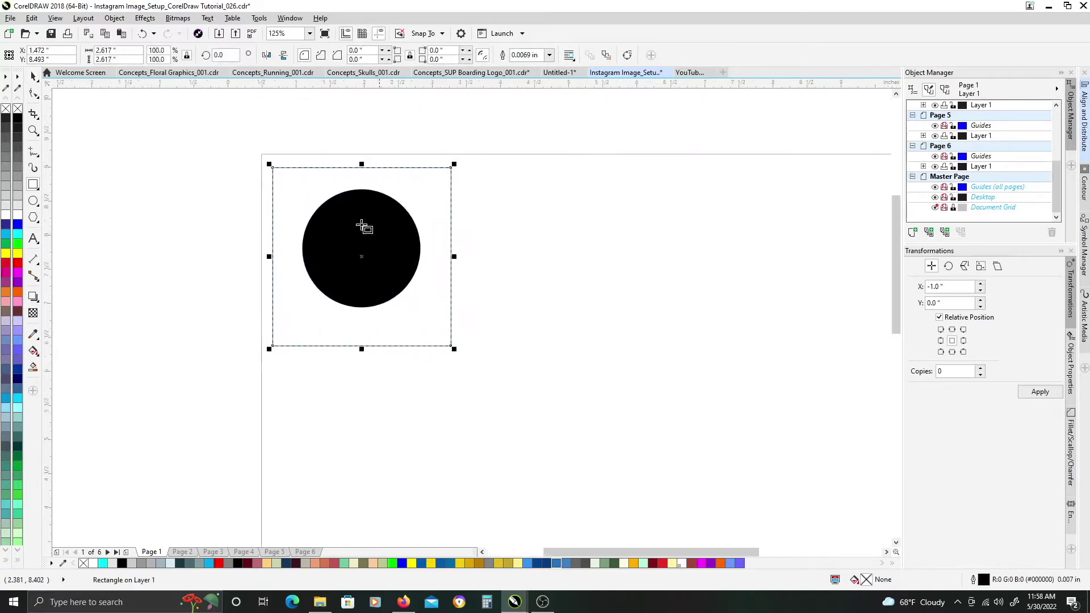
key("space")
left_click_drag(505, 147, 206, 413)
key("e")
key("c")
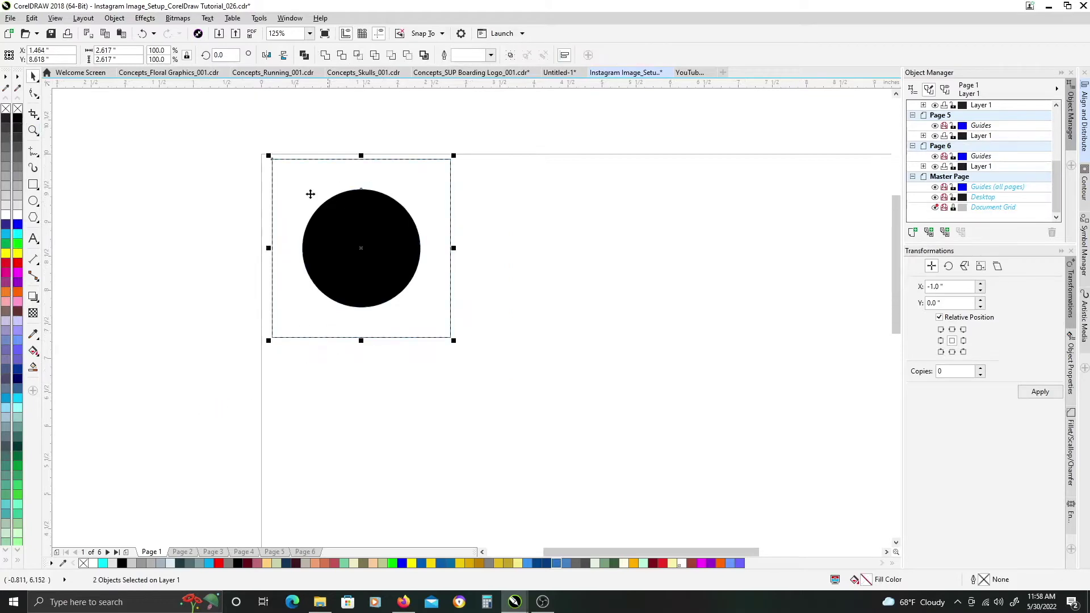
- Remove the square's outline and scale the square about its center to about 2.48 inches
left_click(482, 140)
left_click(450, 174)
right_click(18, 109)
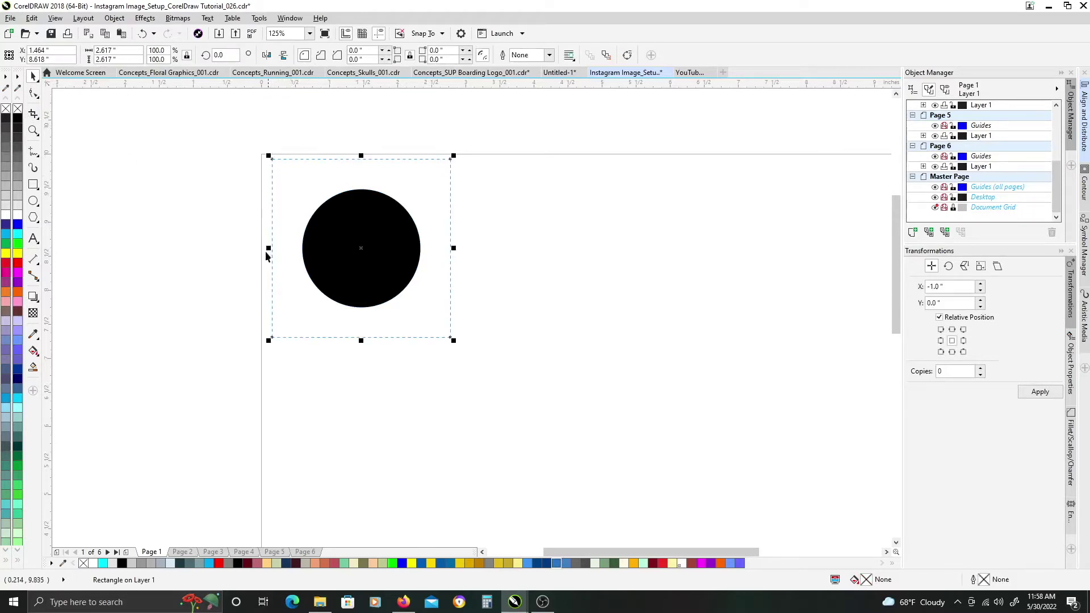
left_click_drag(453, 155, 452, 161)
left_click(479, 131)
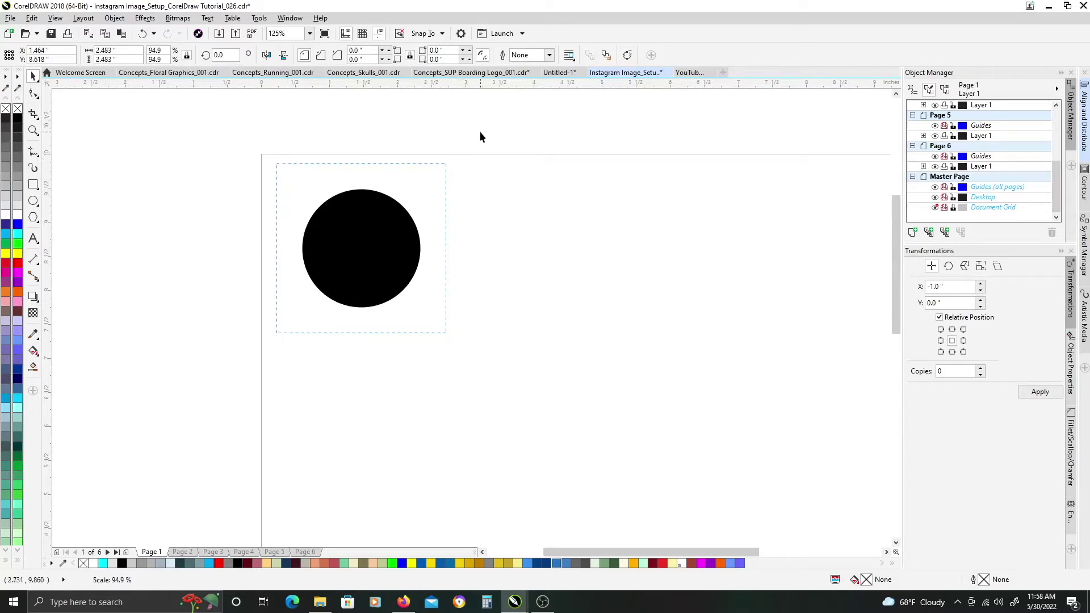
- Give the black circle an elliptical fountain fill running from a white center to a black edge
left_click(385, 226)
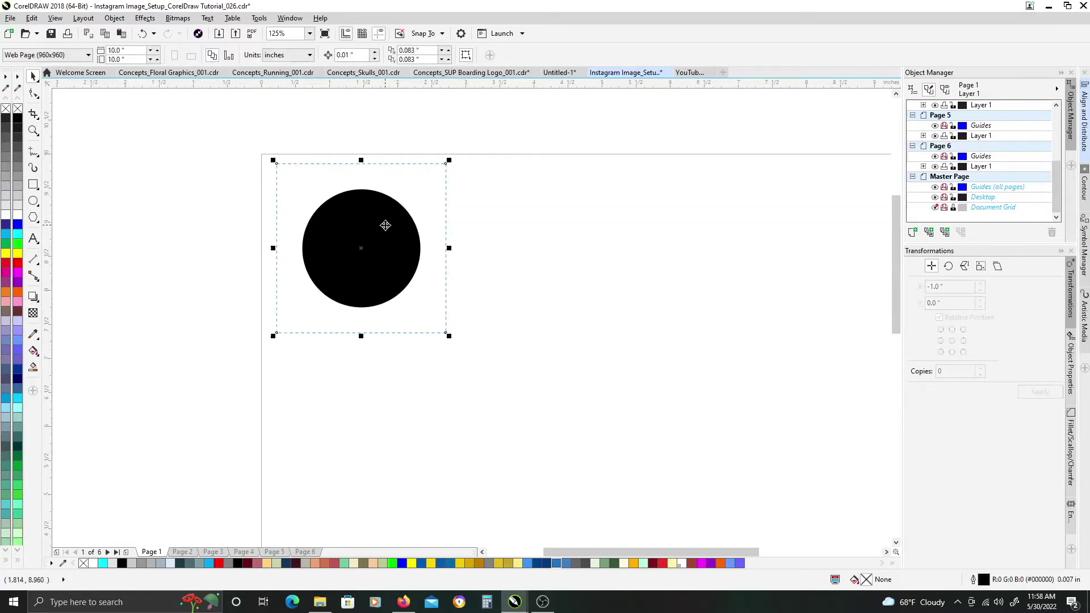
key("Escape")
left_click(384, 230)
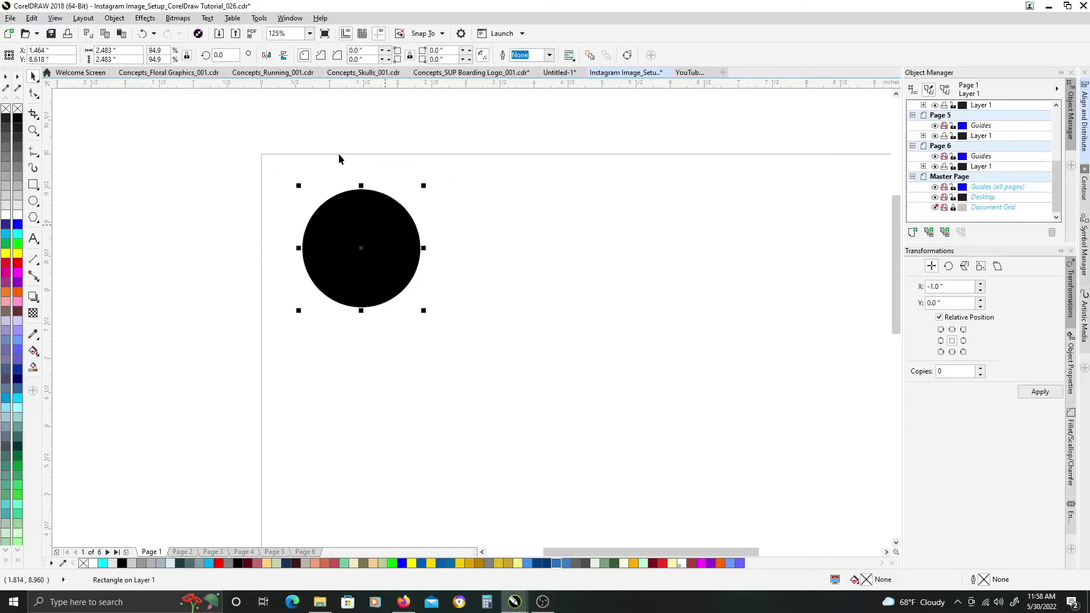
left_click(486, 134)
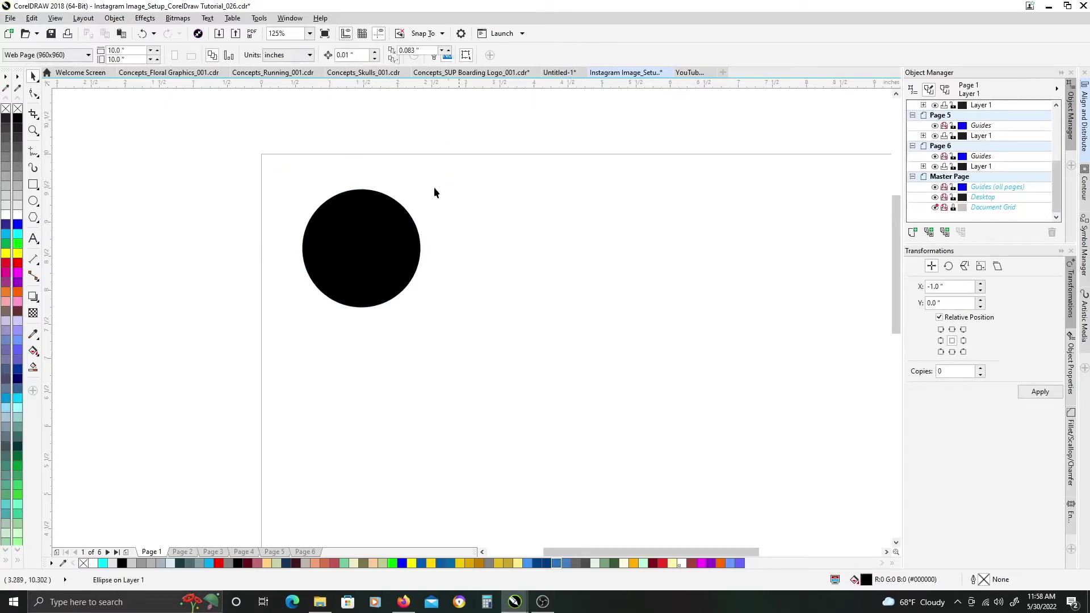
left_click(388, 216)
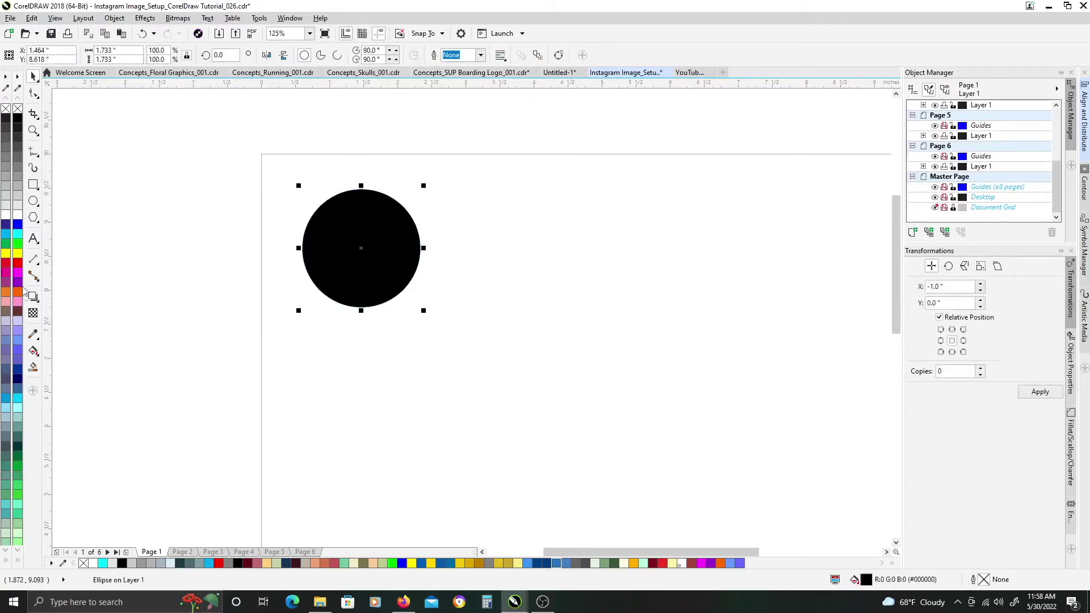
key("Tab")
key("g")
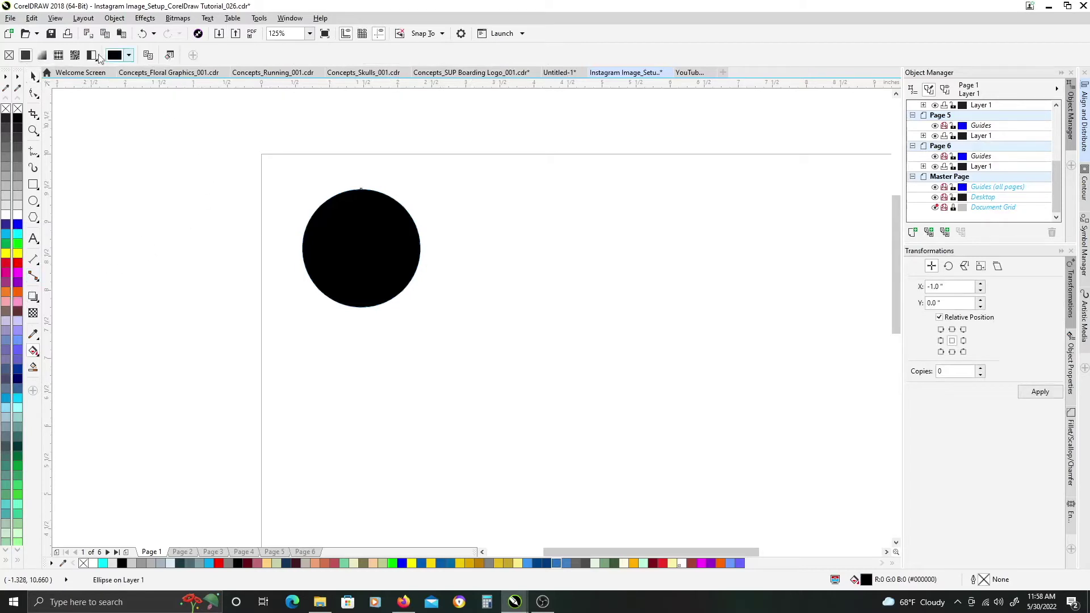
left_click(43, 55)
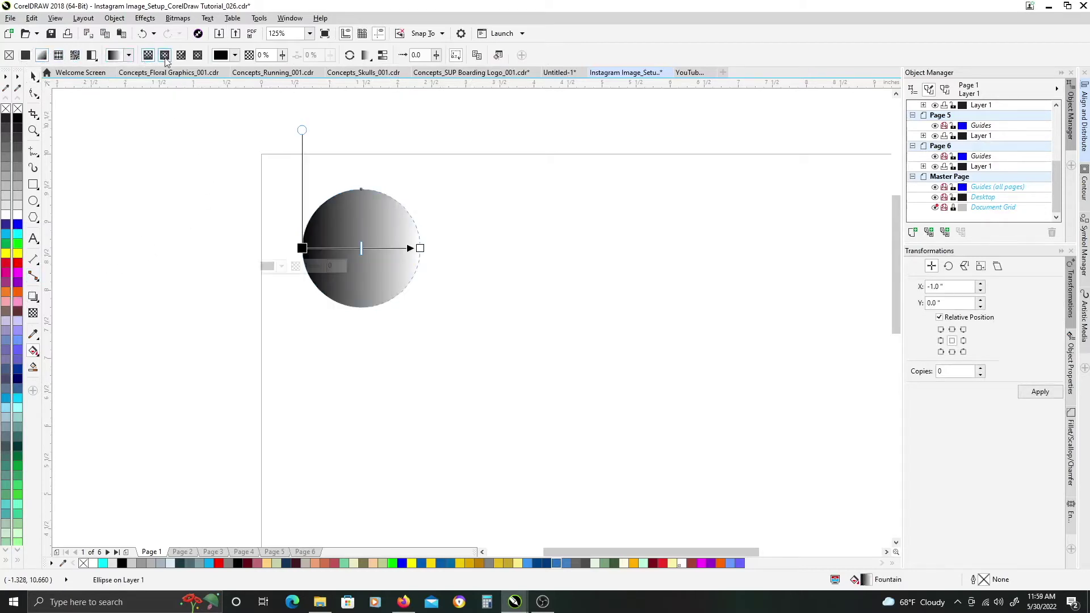
left_click(165, 57)
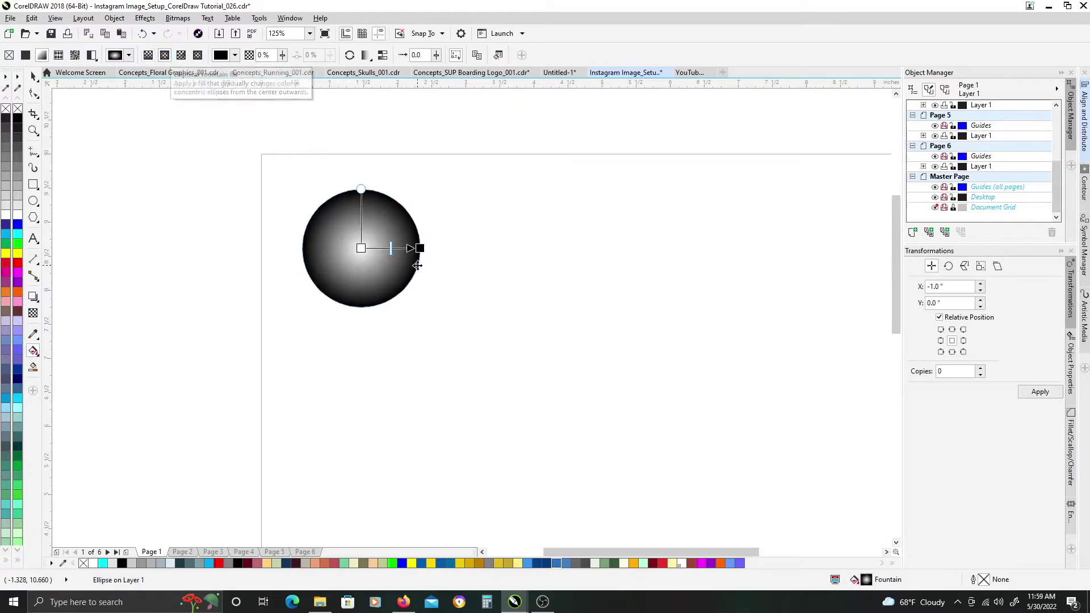
- Shift the midpoint of the circle's fountain fill outward, close to the black edge color
scroll(389, 253, "up", 2)
scroll(389, 243, "up", 2)
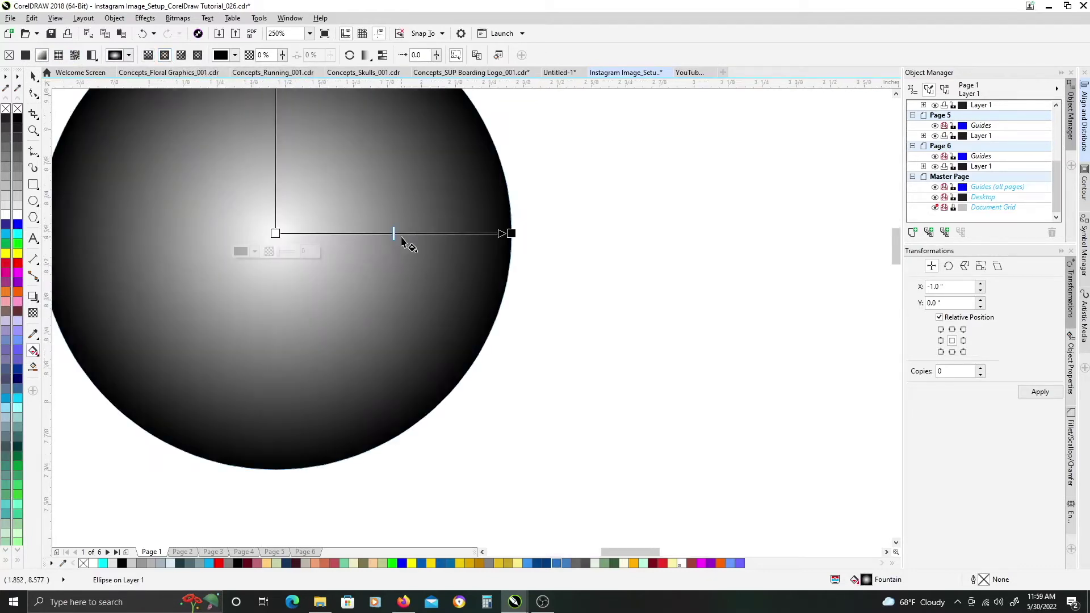
left_click_drag(394, 235, 485, 233)
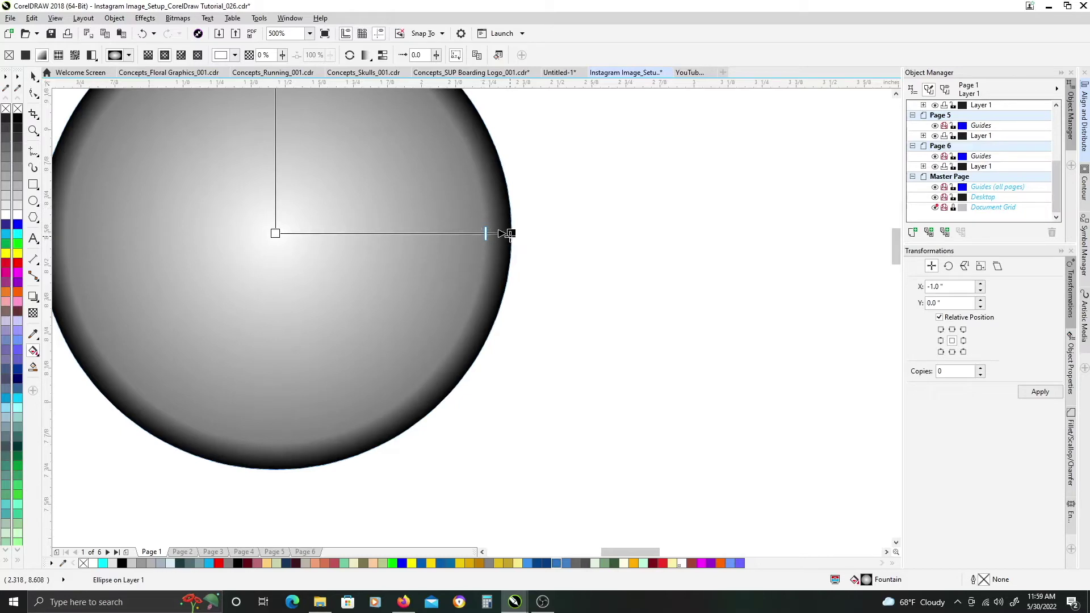
scroll(487, 233, "down", 2)
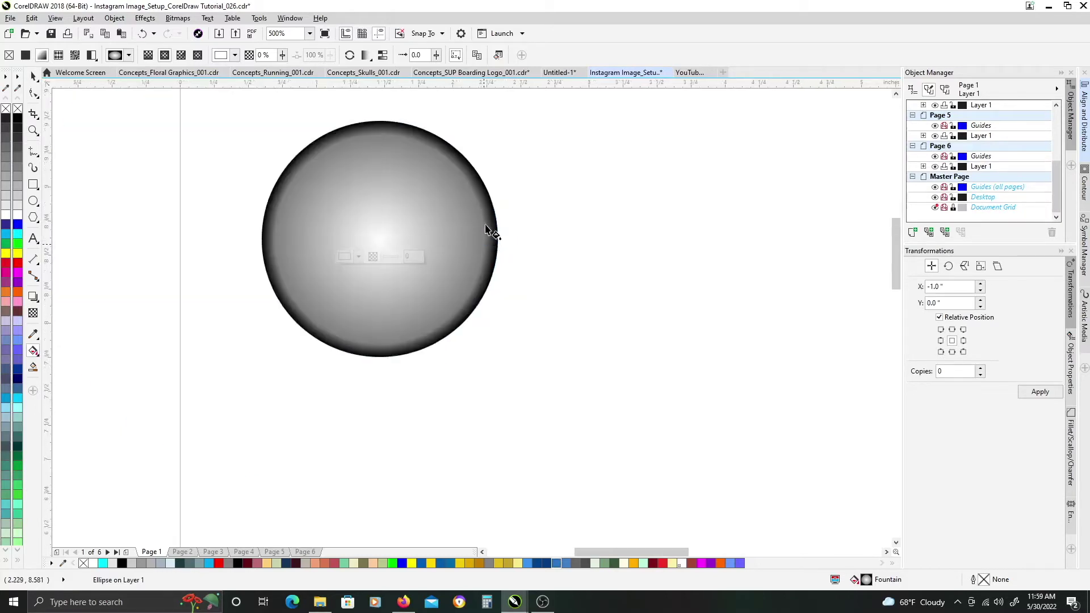
key("space")
scroll(511, 227, "down", 2)
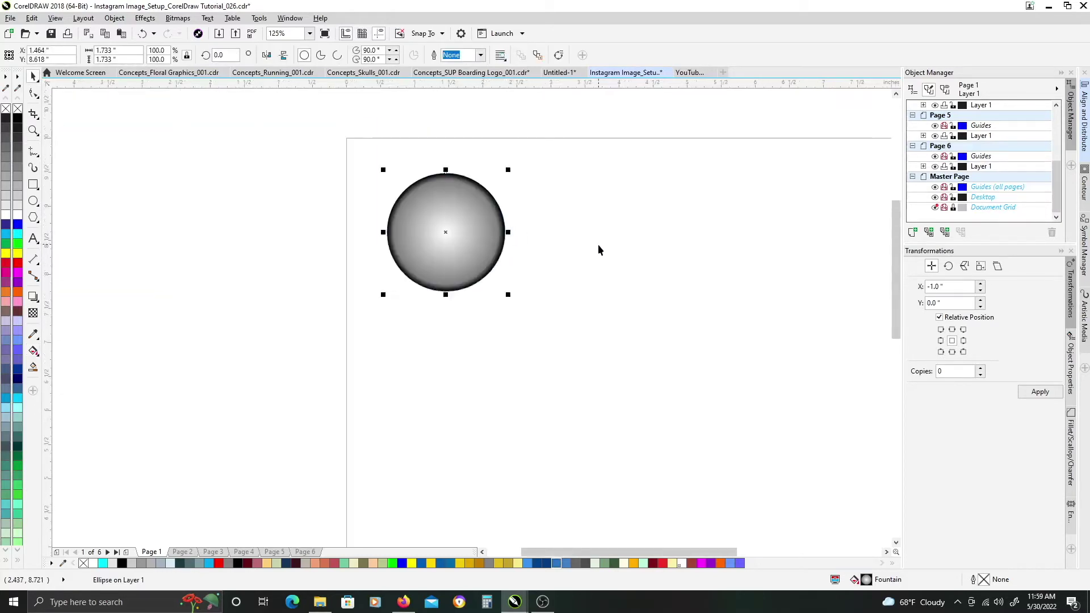
- Group the circle with its surrounding square and scale the group down to about 0.94 inches near the page corner
left_click_drag(598, 246, 545, 250)
left_click_drag(579, 389, 254, 125)
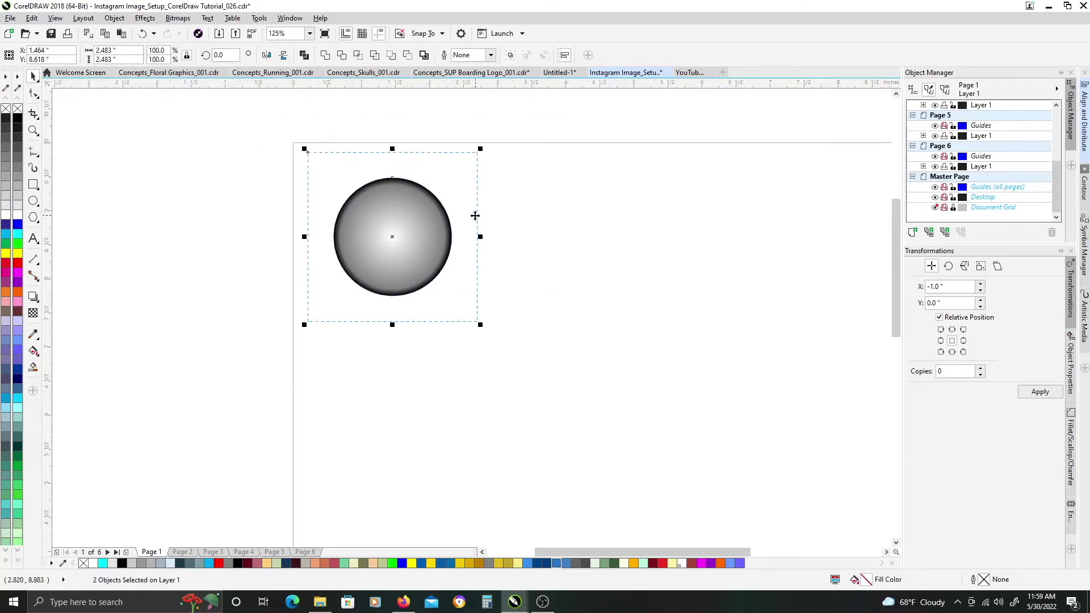
scroll(474, 216, "down", 1)
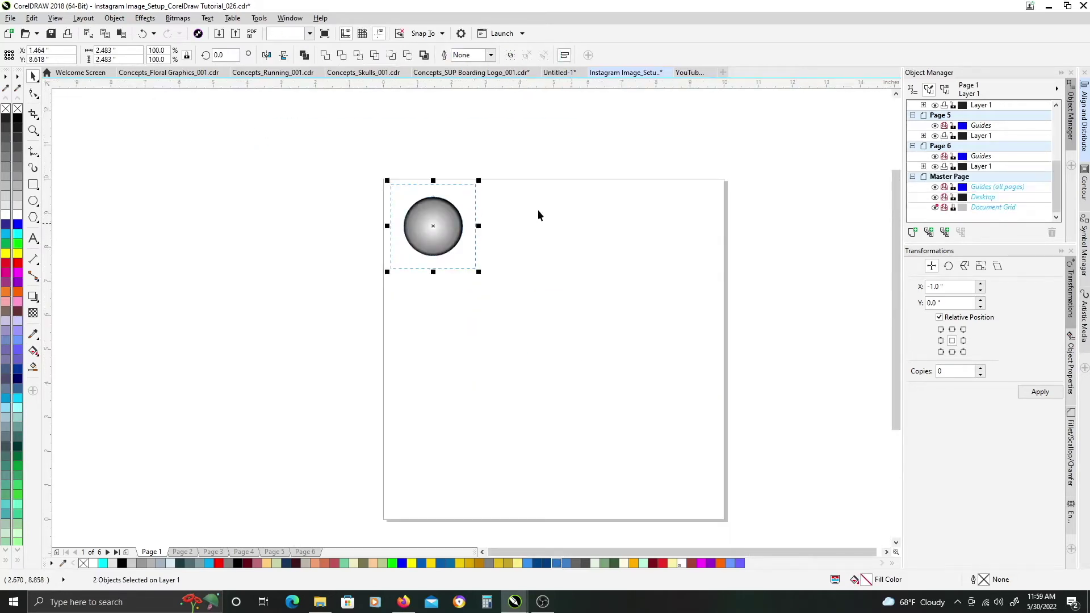
left_click_drag(534, 221, 422, 179)
key("ctrl+g")
left_click_drag(368, 225, 324, 172)
scroll(325, 182, "up", 2)
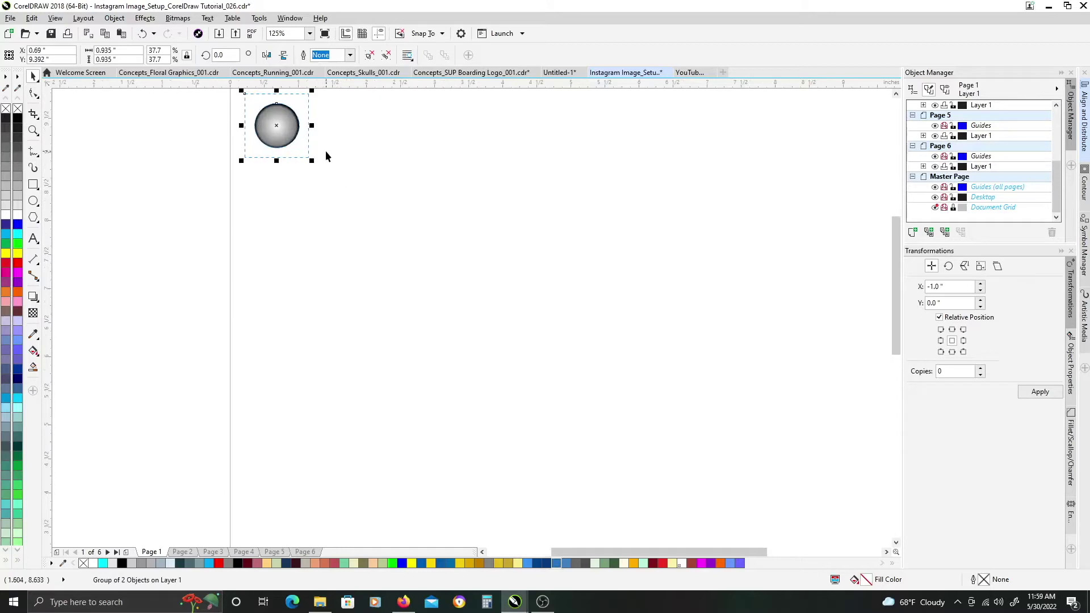
- Duplicate the small group below the original and enlarge the copy to about 4.11 inches
left_click_drag(287, 120, 291, 198)
left_click_drag(311, 236, 445, 376)
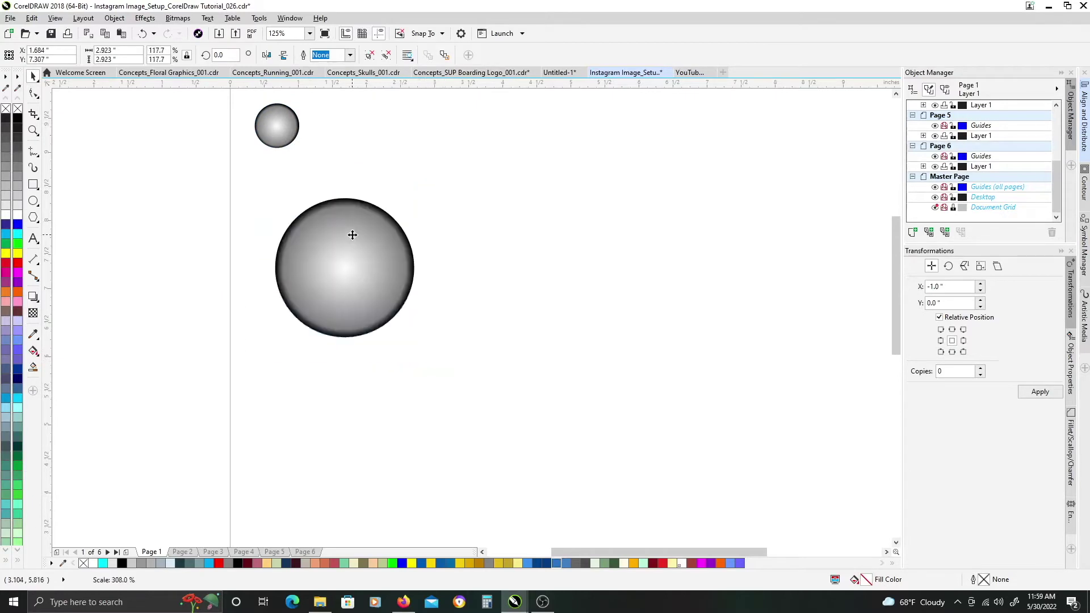
left_click_drag(356, 220, 357, 244)
left_click_drag(448, 398, 591, 479)
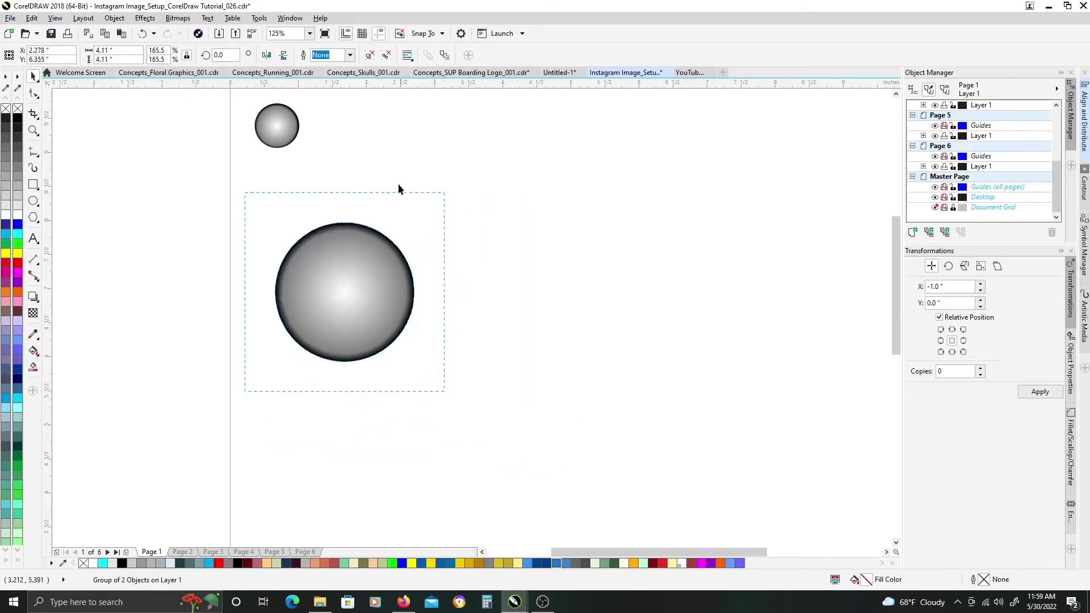
left_click_drag(338, 159, 362, 224)
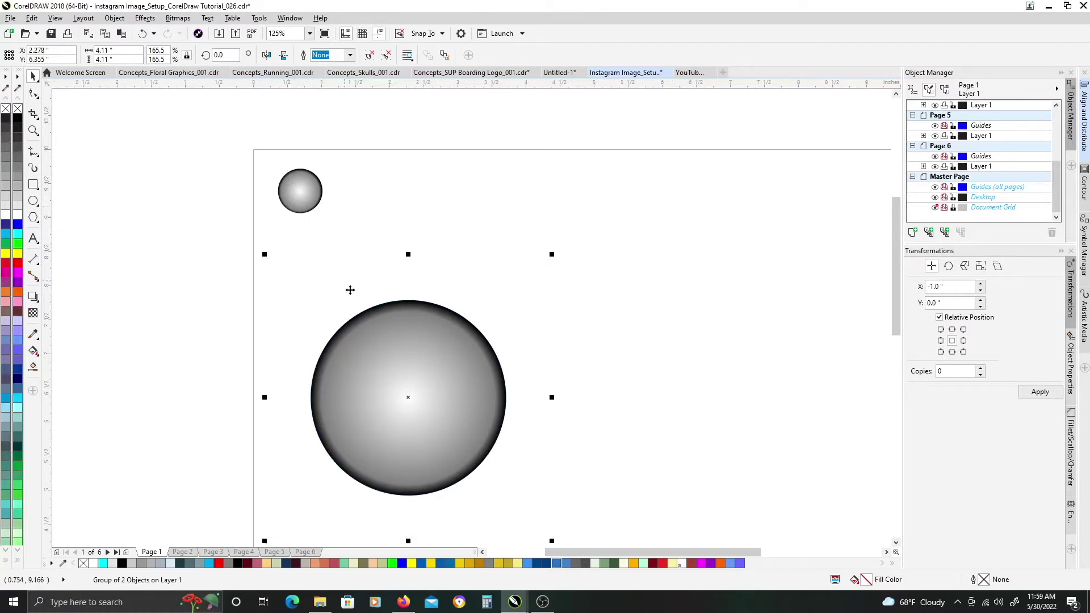
- Convert the small group to a 300 dpi Grayscale (8-bit) bitmap with anti-aliasing and a transparent background
left_click(298, 176)
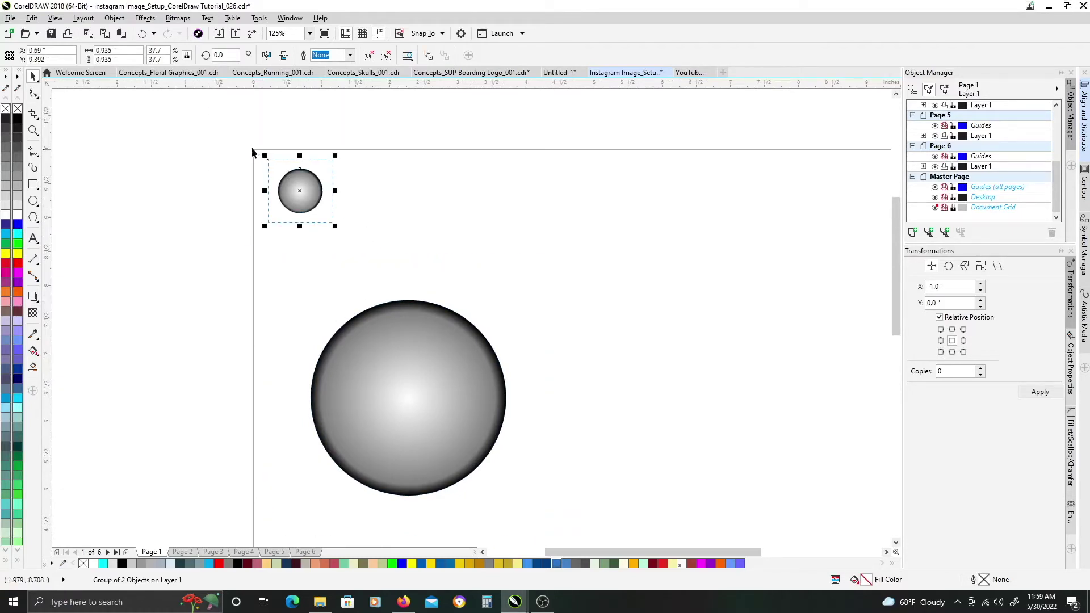
left_click_drag(227, 121, 367, 232)
key("alt+b")
key("p")
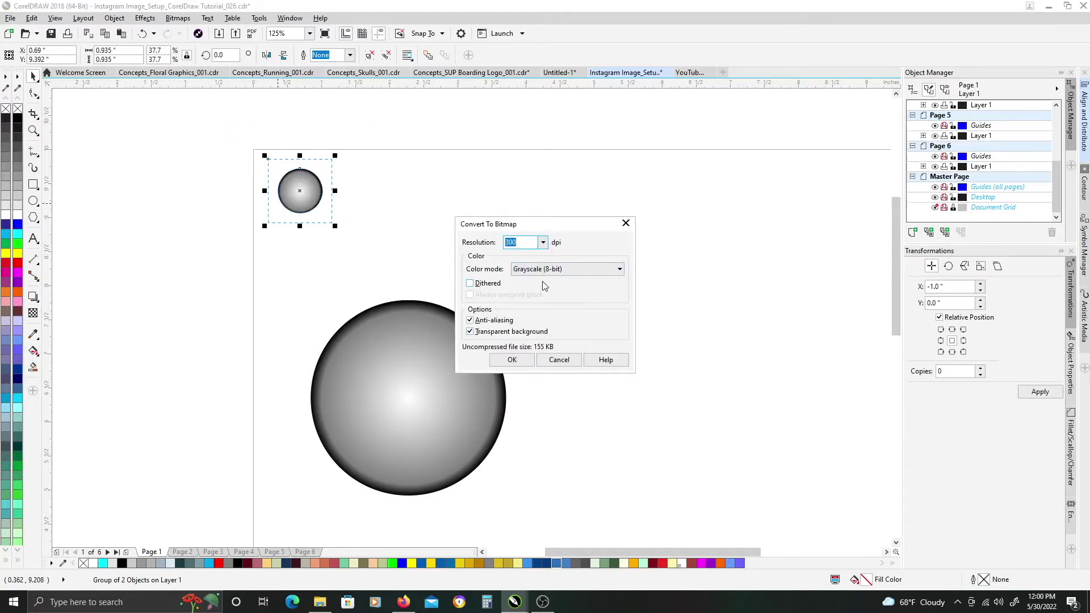
left_click(510, 361)
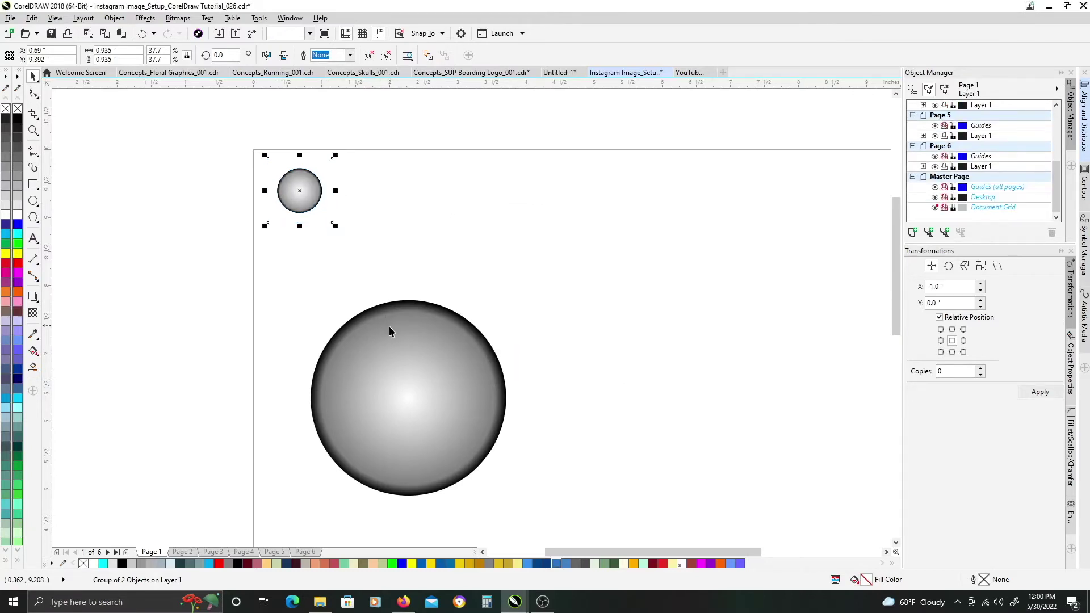
- Repeat the bitmap conversion on the large group
left_click(537, 311)
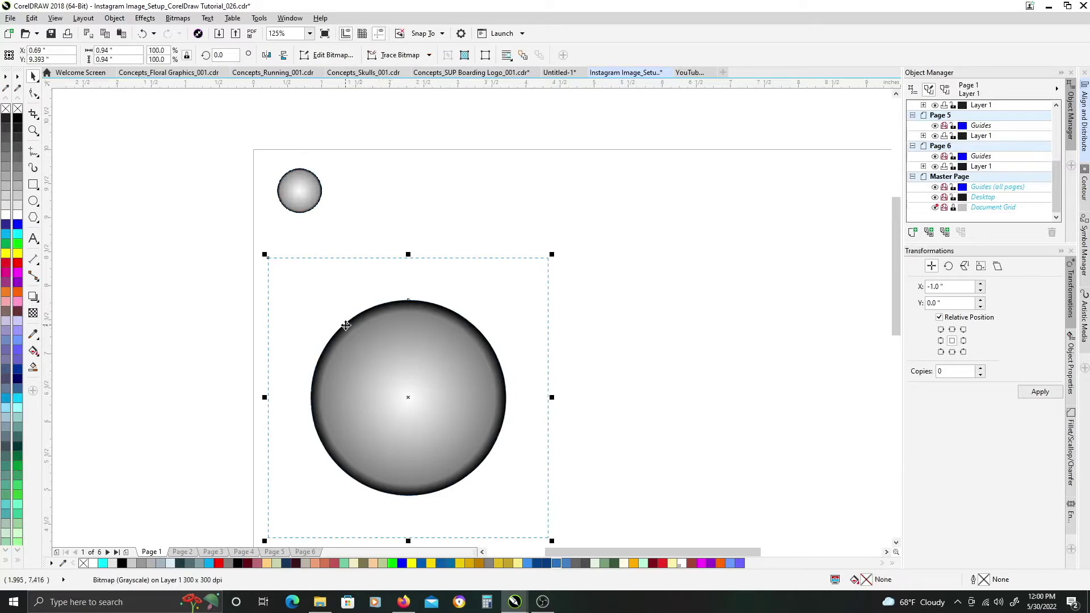
key("ctrl+r")
key("Return")
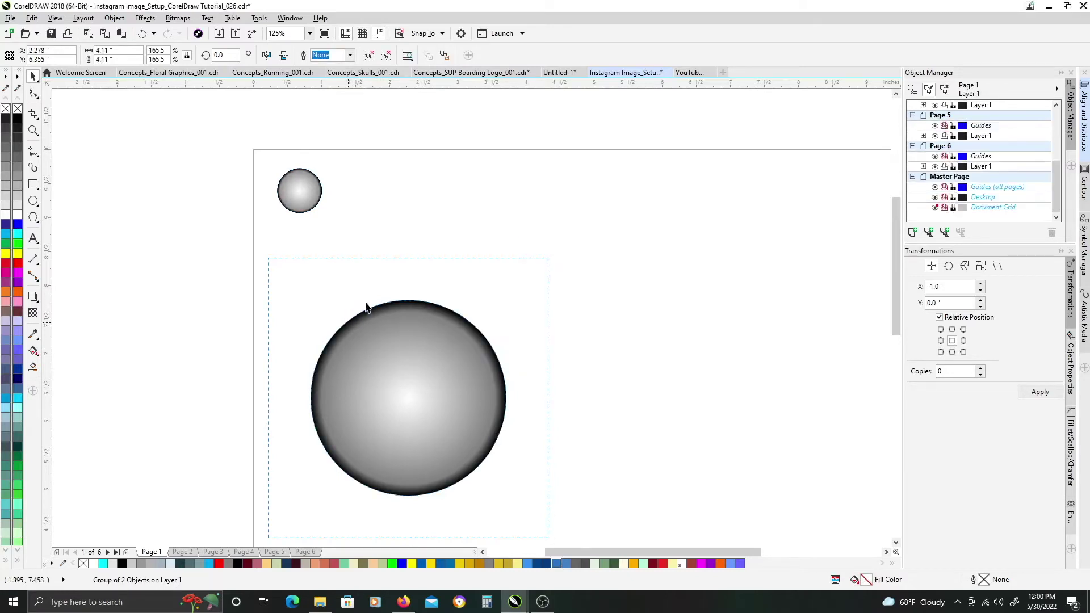
- Apply the Halftone effect to the small circle bitmap with a max dot radius of 10 and a black angle of 45°
left_click(295, 190)
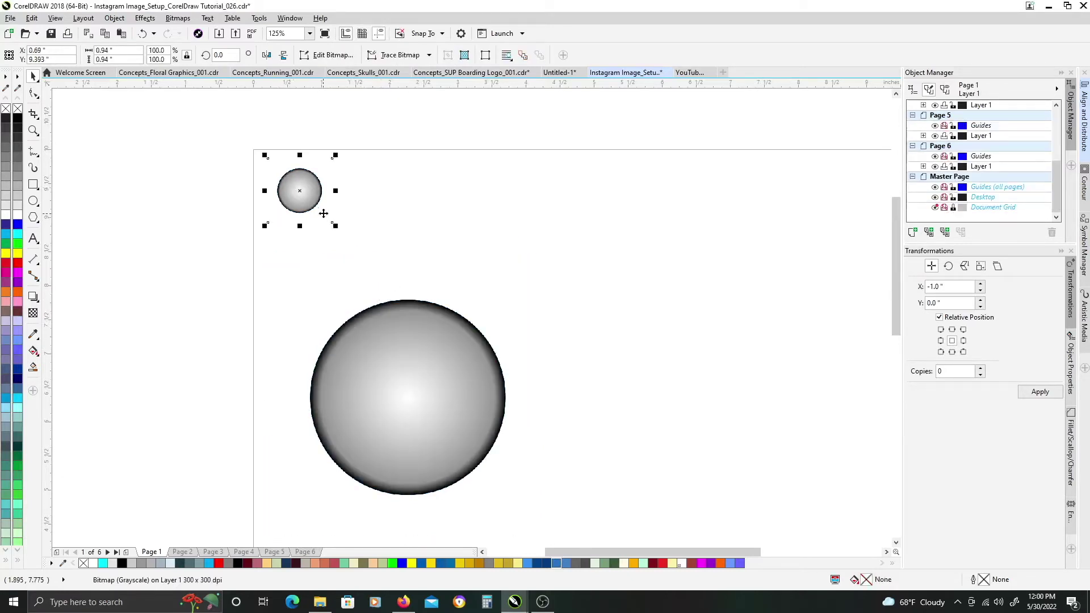
scroll(296, 187, "up", 2)
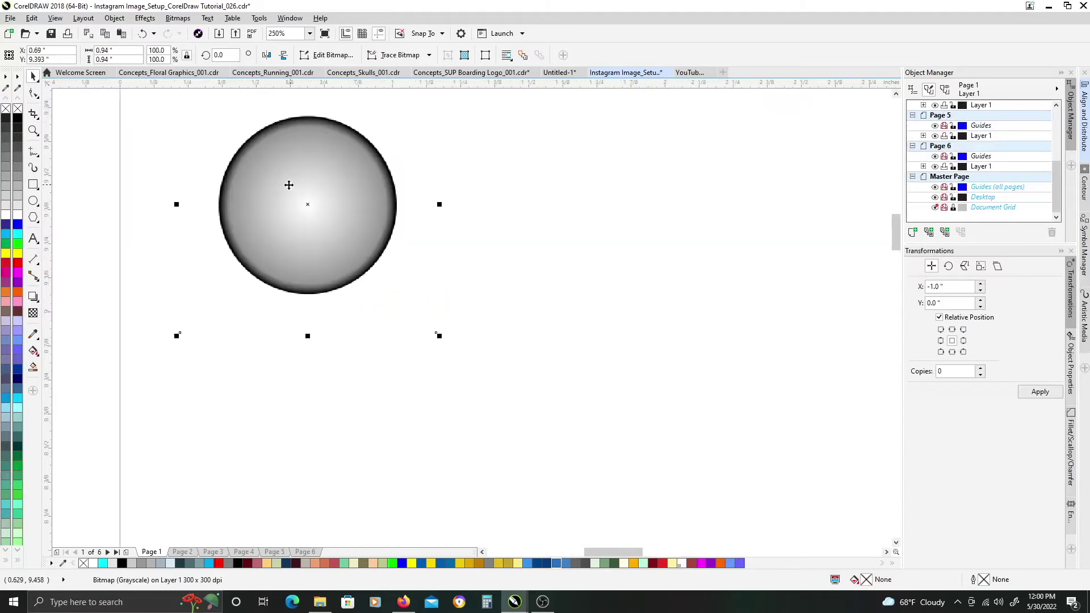
left_click_drag(266, 182, 275, 320)
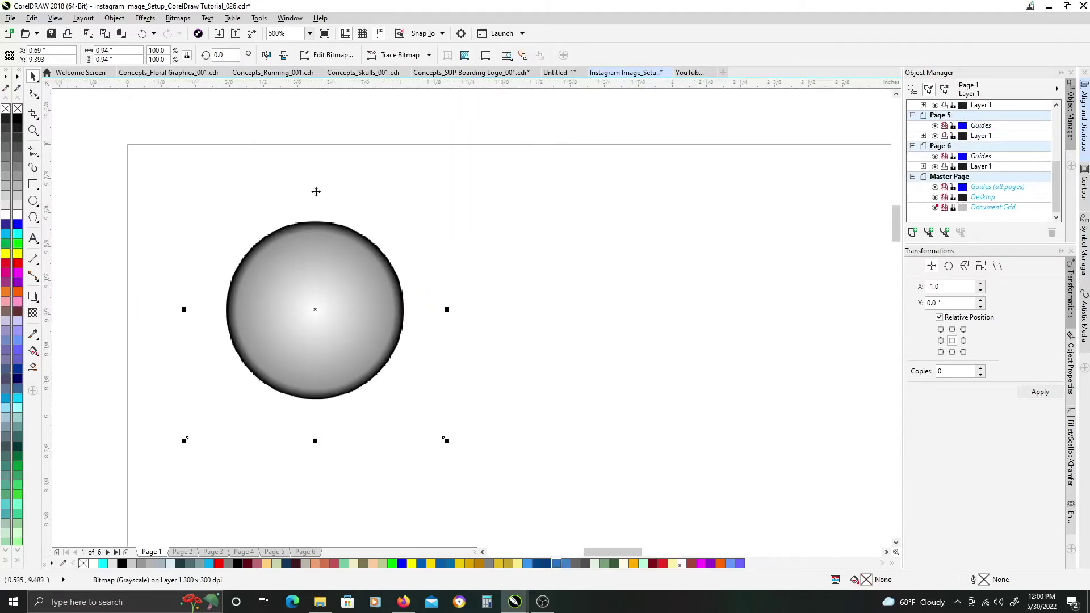
left_click(173, 22)
left_click(172, 20)
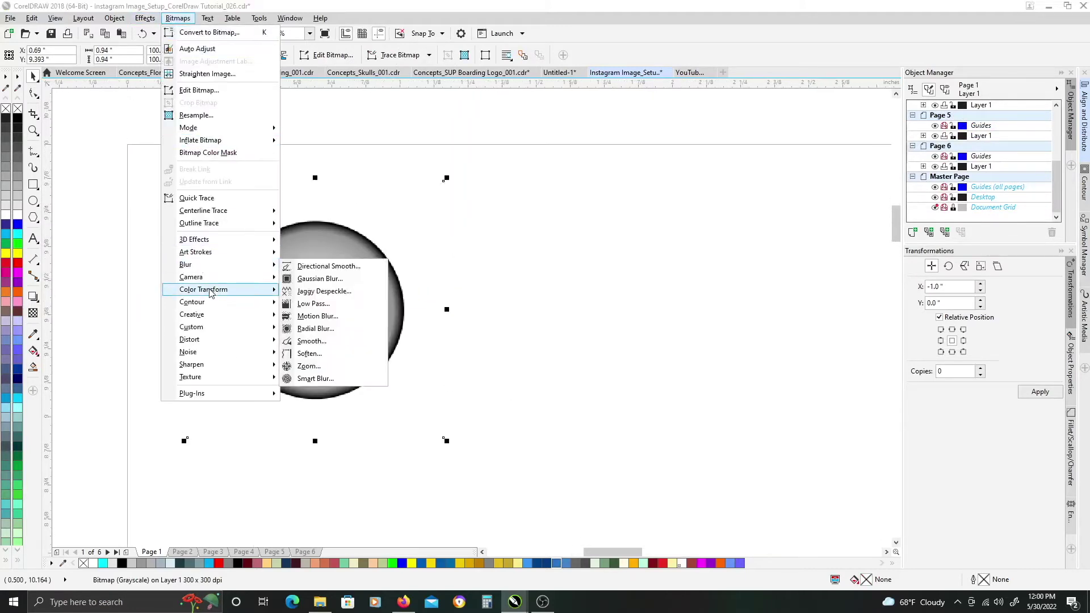
mouse_move(210, 292)
left_click(311, 304)
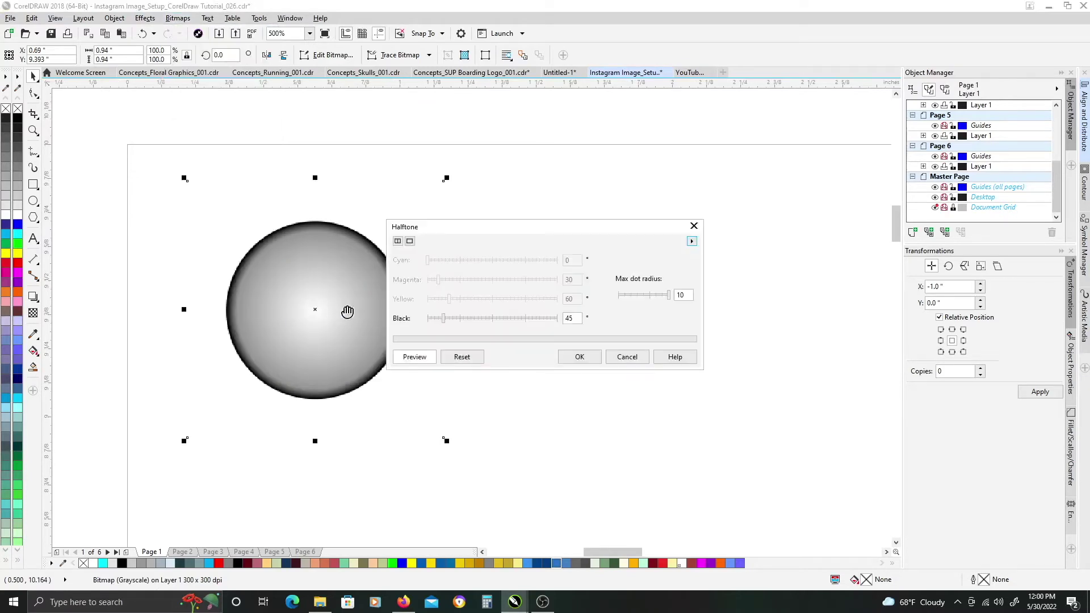
left_click_drag(457, 226, 537, 234)
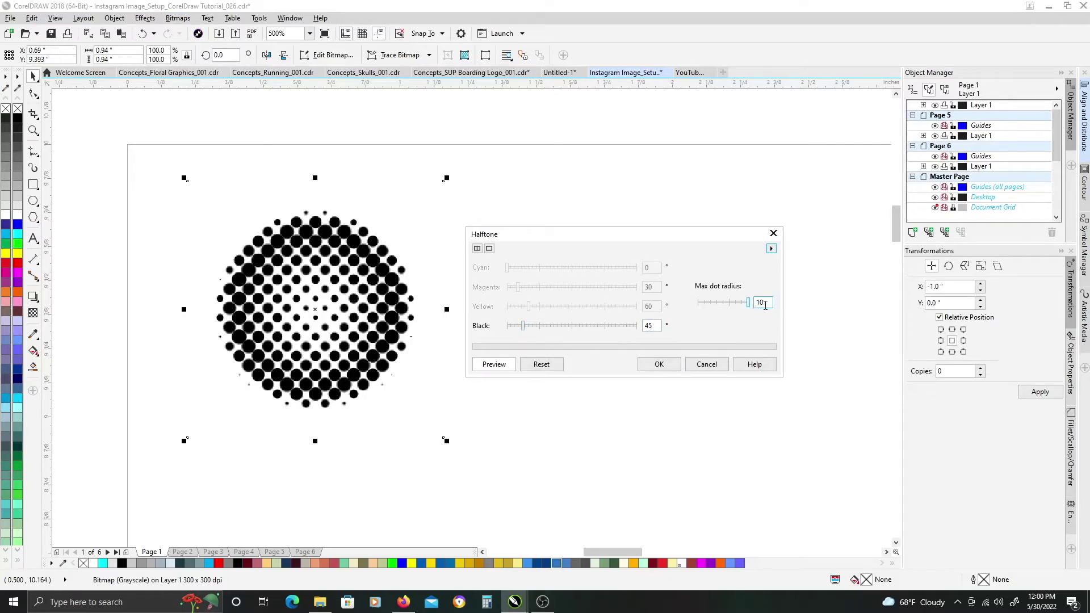
key("Tab")
left_click(659, 365)
- Apply the Halftone effect to the large circle bitmap, also with max dot radius 10 and black angle 45°
scroll(455, 322, "down", 2)
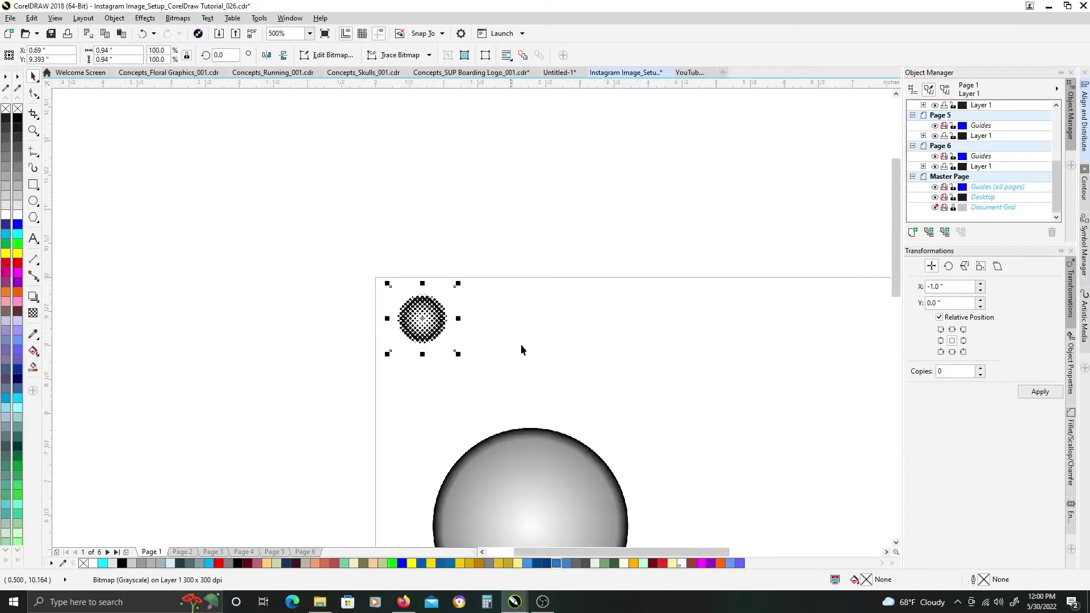
left_click(304, 291)
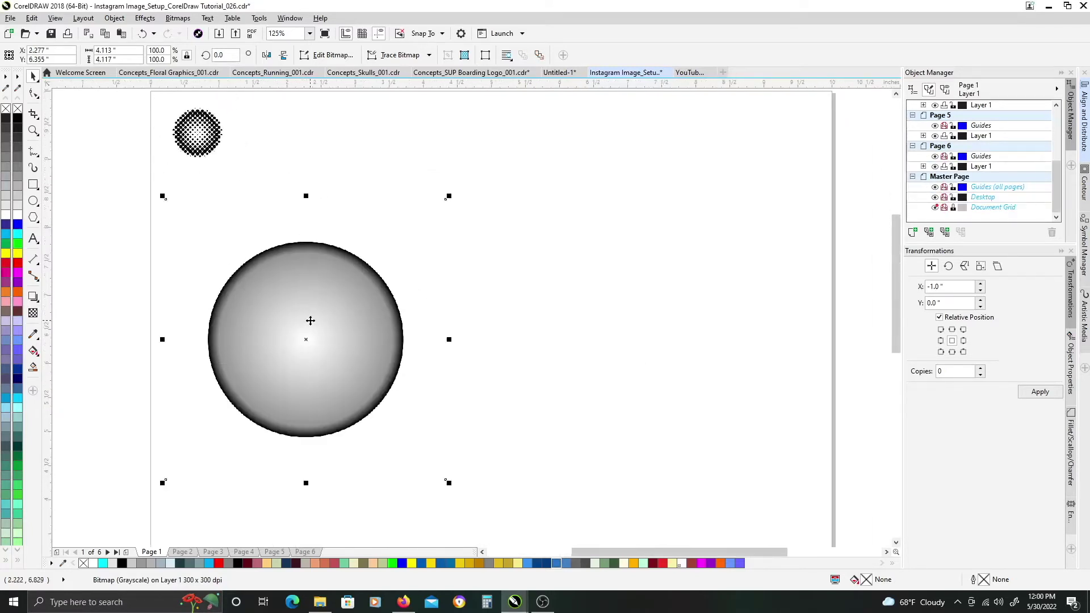
scroll(262, 343, "up", 2)
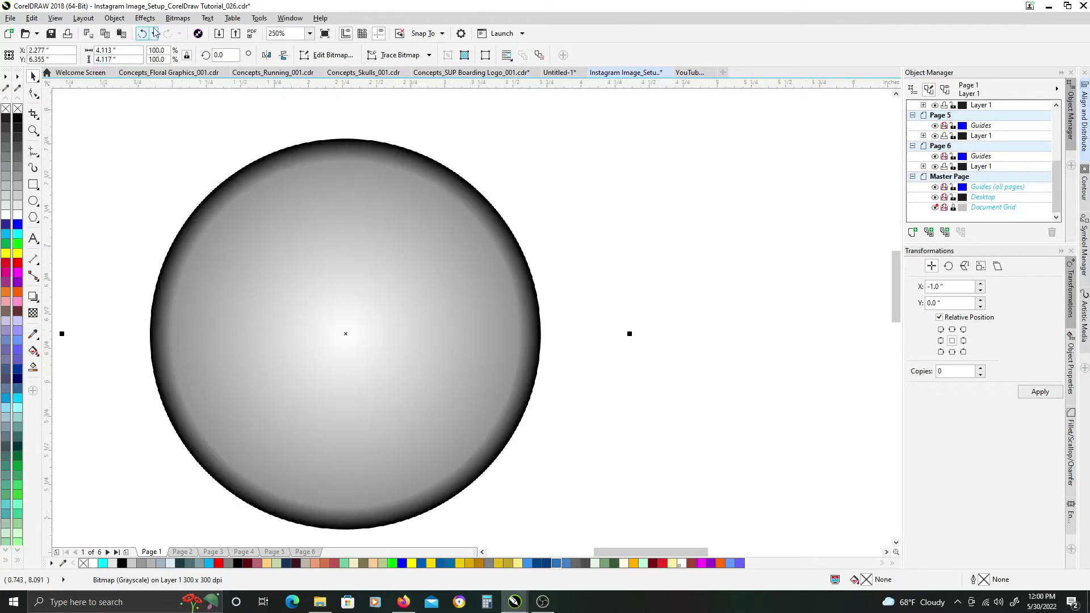
left_click(178, 18)
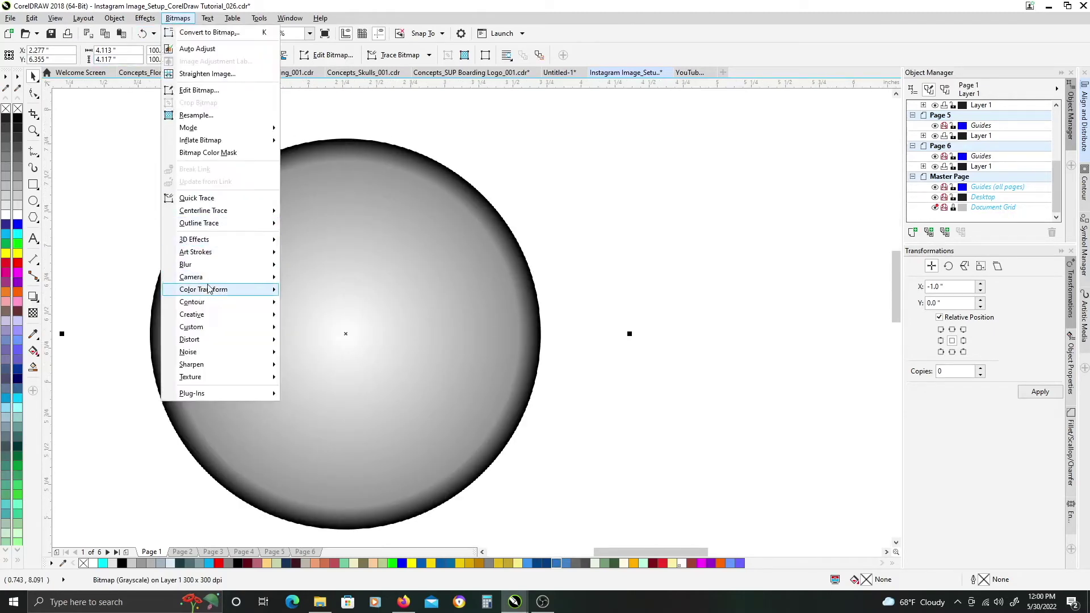
mouse_move(218, 291)
left_click(312, 304)
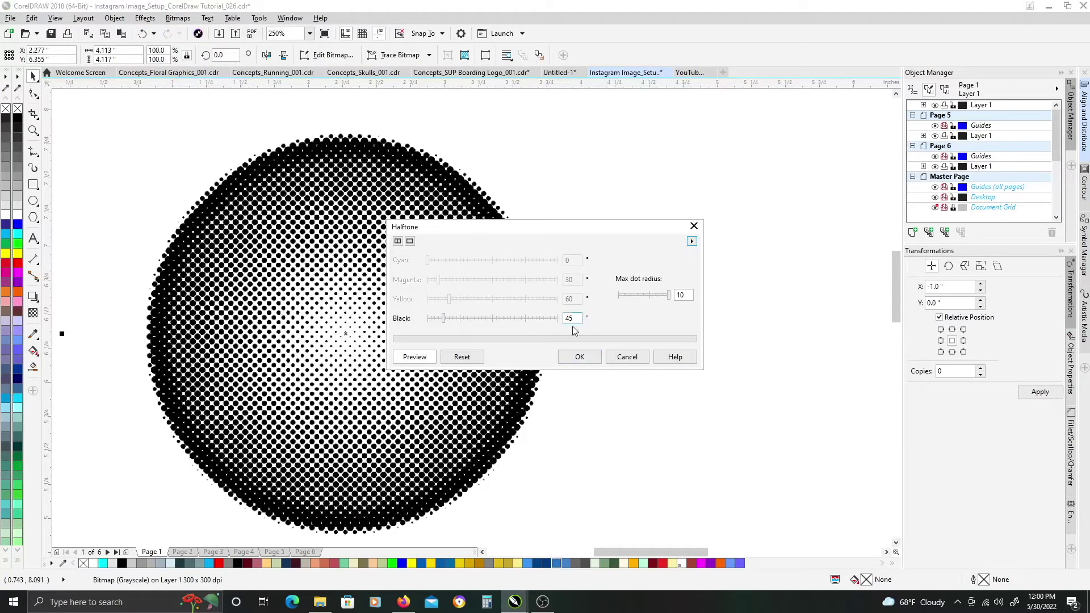
left_click(579, 357)
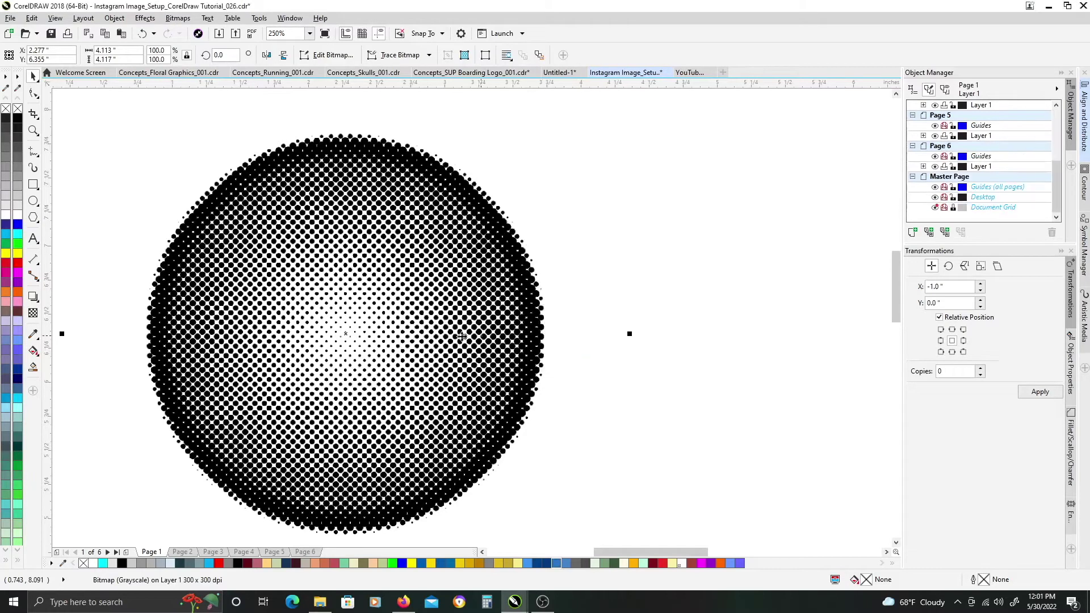
- Scale the large halftone bitmap down to about 1.09 inches and place it beside the small one, near the page's upper edge
scroll(438, 338, "down", 2)
left_click_drag(385, 293, 459, 341)
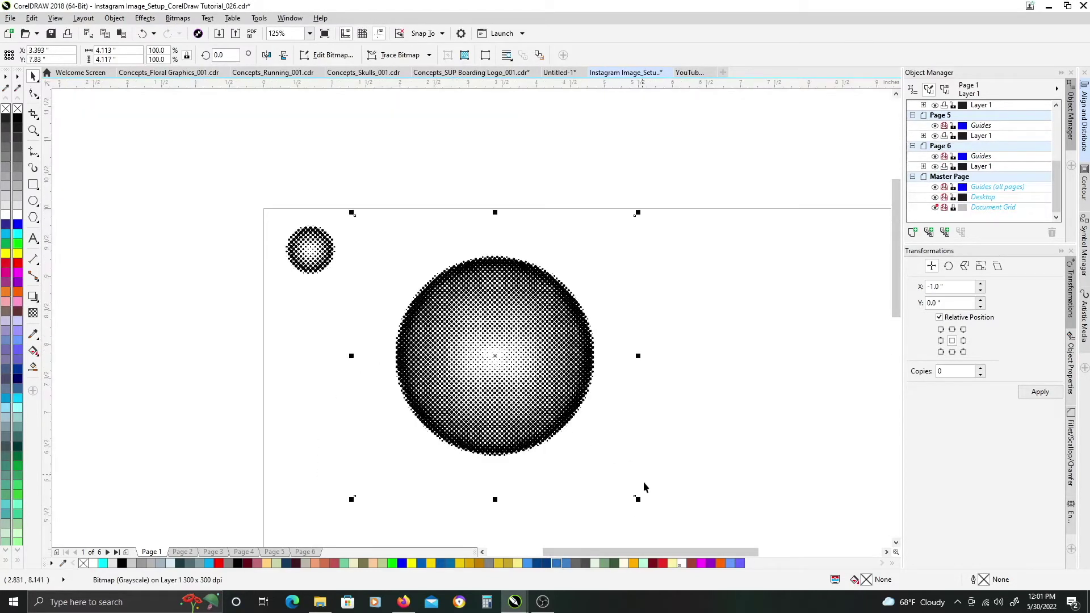
left_click_drag(639, 500, 441, 302)
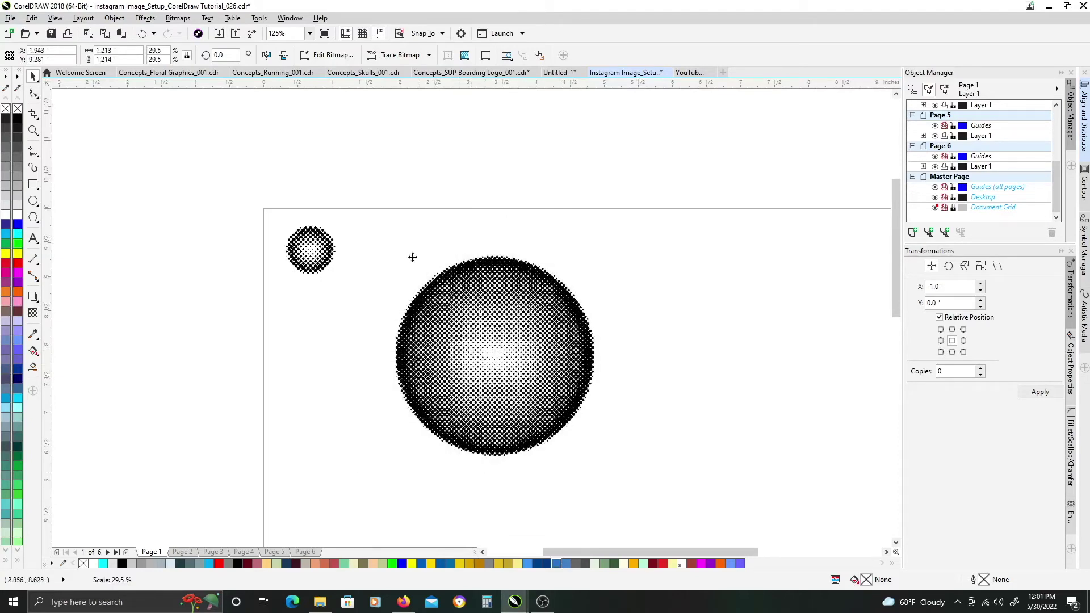
scroll(372, 252, "up", 5)
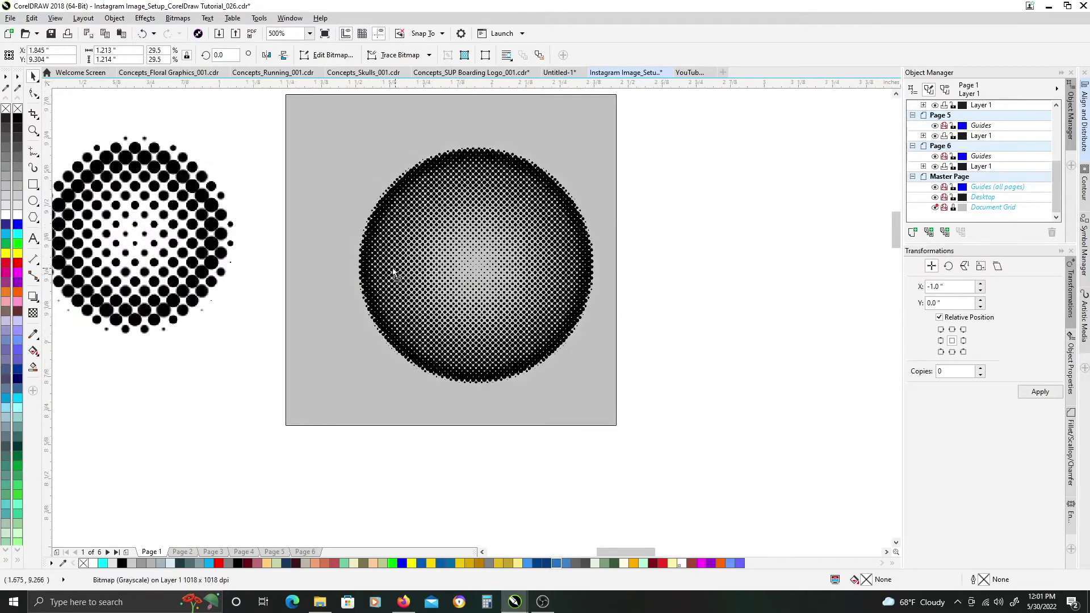
left_click_drag(376, 259, 488, 347)
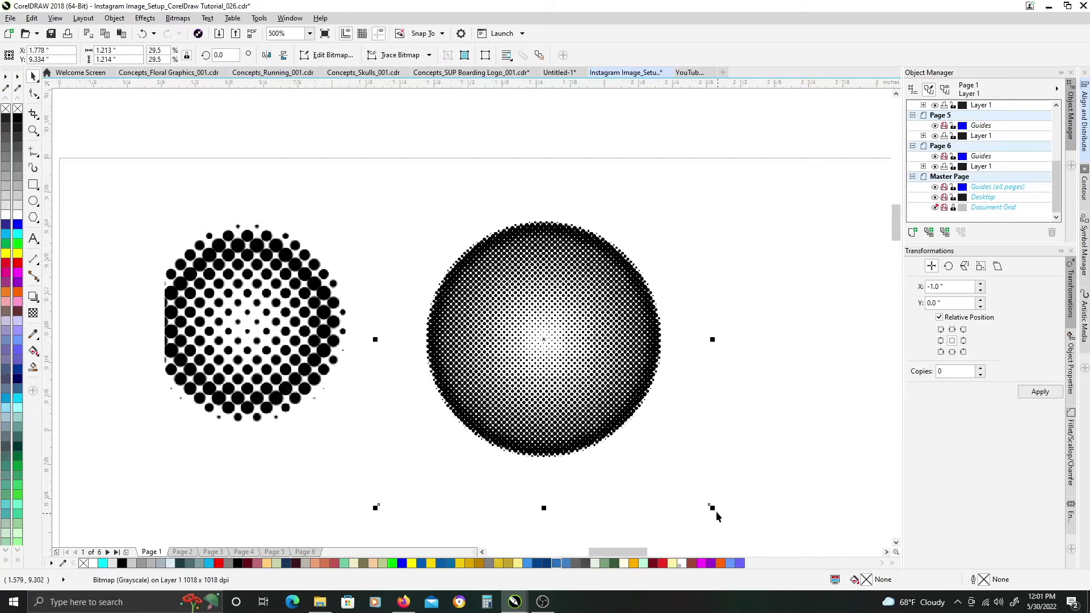
left_click_drag(712, 508, 675, 471)
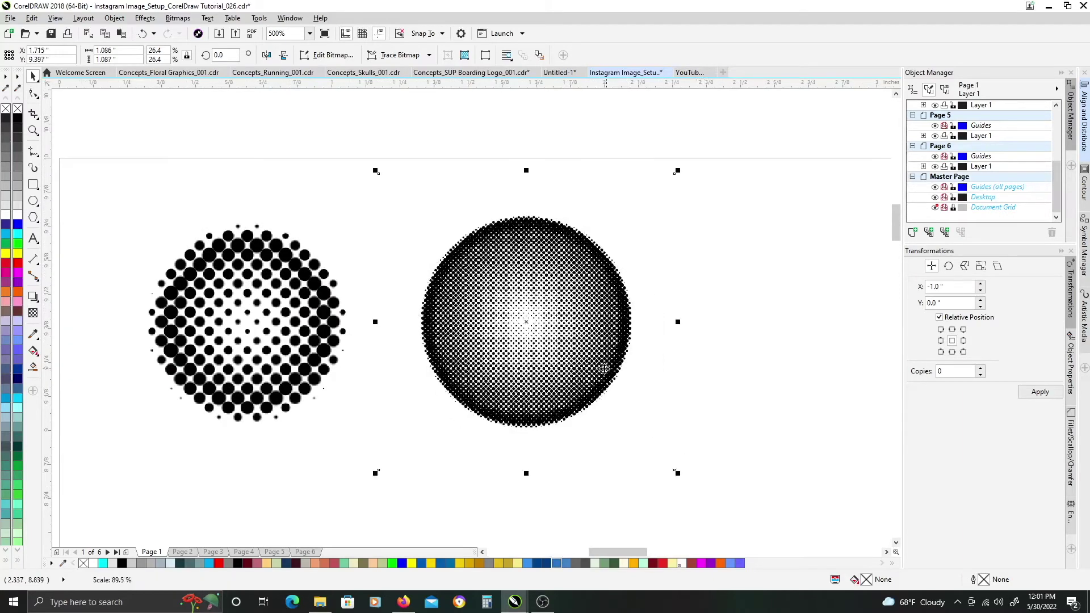
left_click_drag(606, 368, 597, 367)
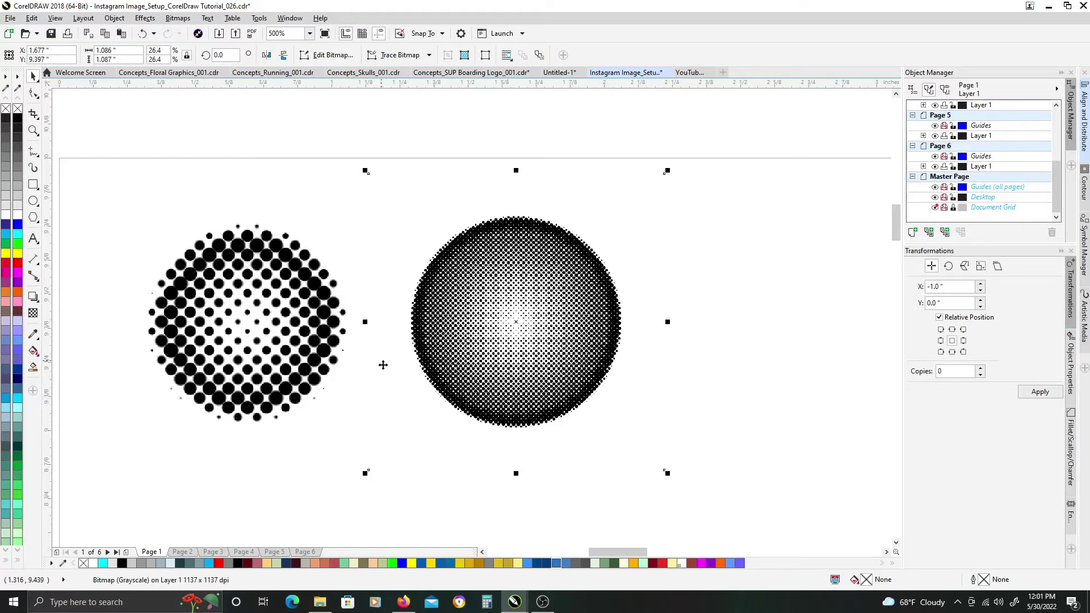
- Outline-trace the coarse-dot halftone bitmap as a low quality image with smoothing 26, keeping the original image
scroll(464, 338, "down", 1)
scroll(433, 356, "up", 1)
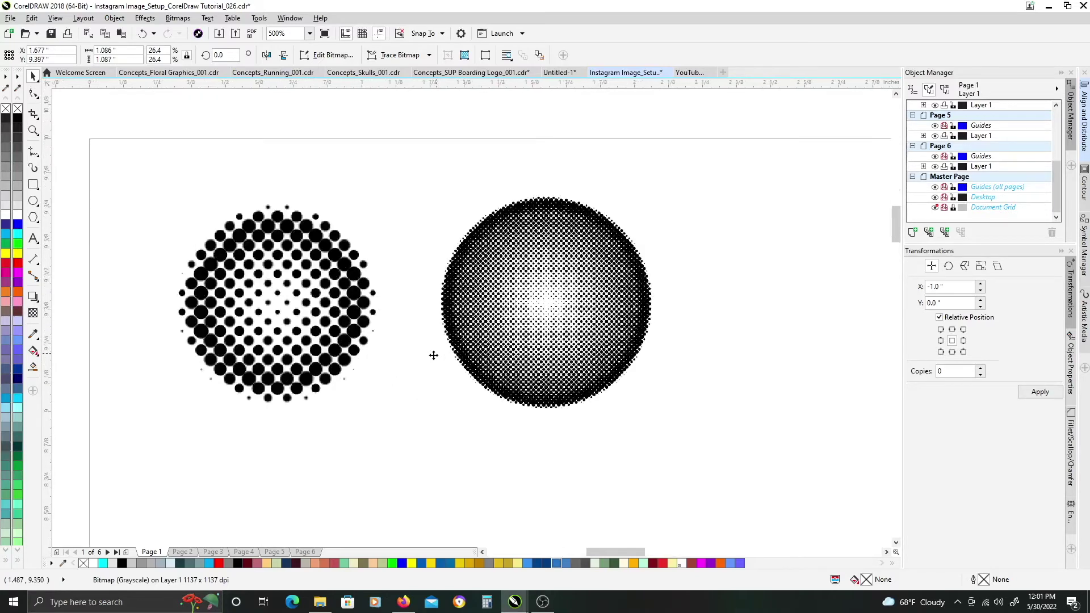
scroll(424, 355, "up", 1)
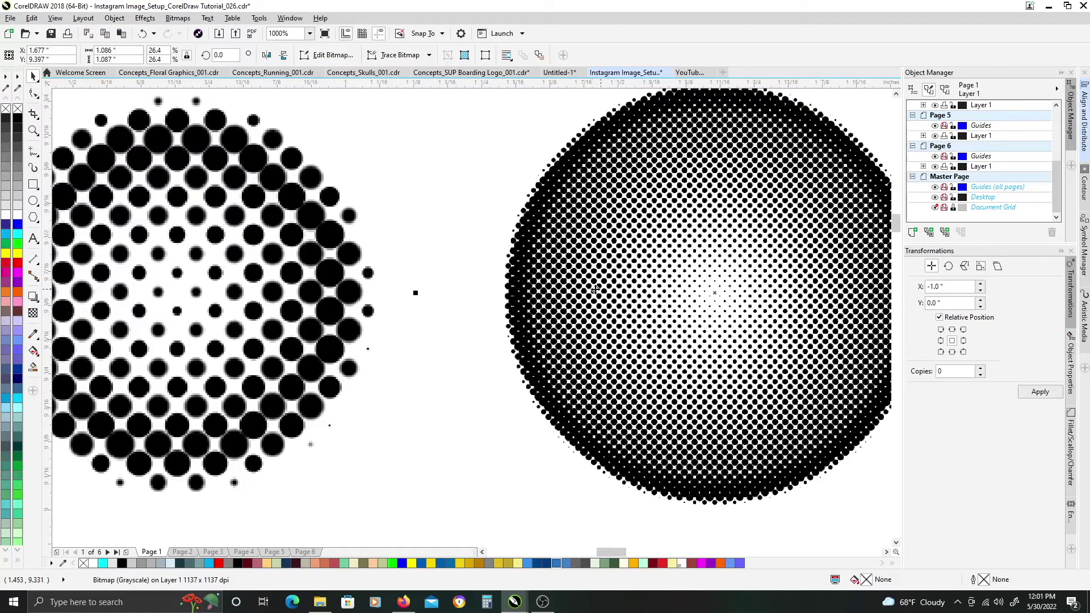
scroll(492, 366, "down", 1)
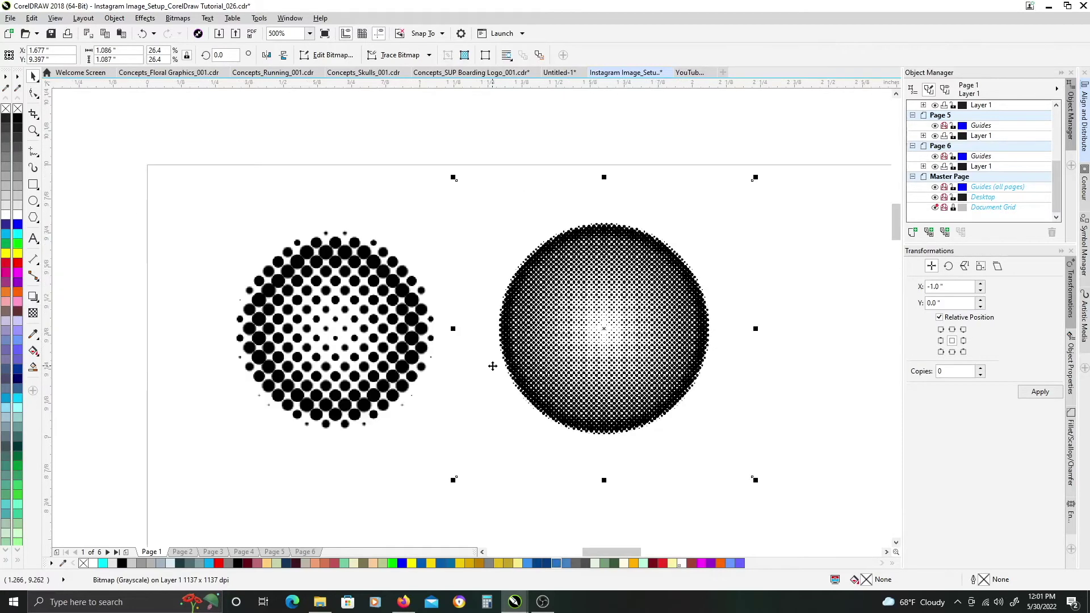
left_click_drag(494, 388, 453, 346)
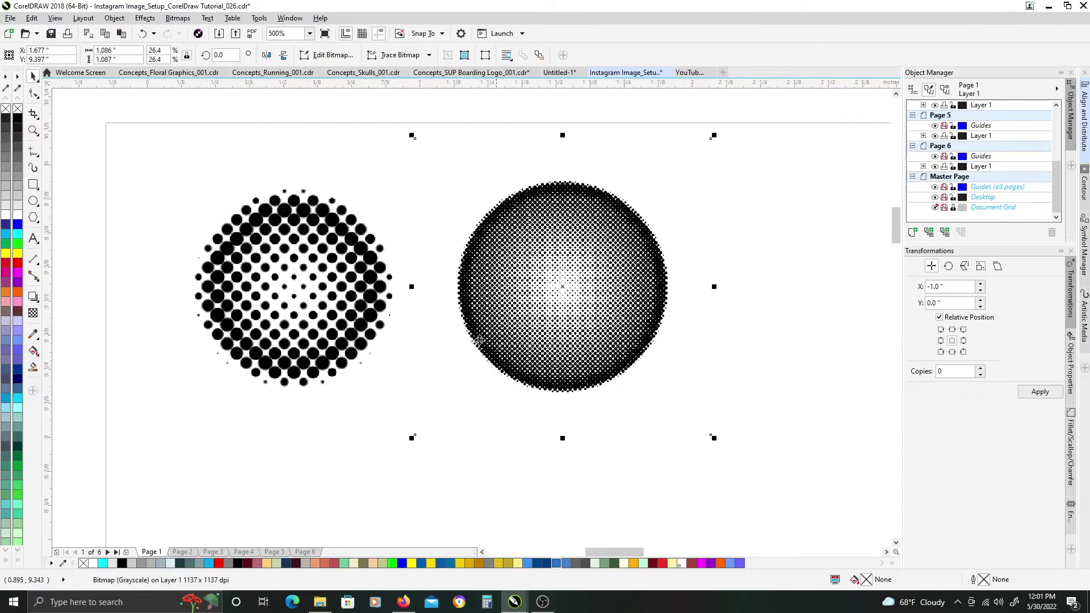
left_click(273, 257)
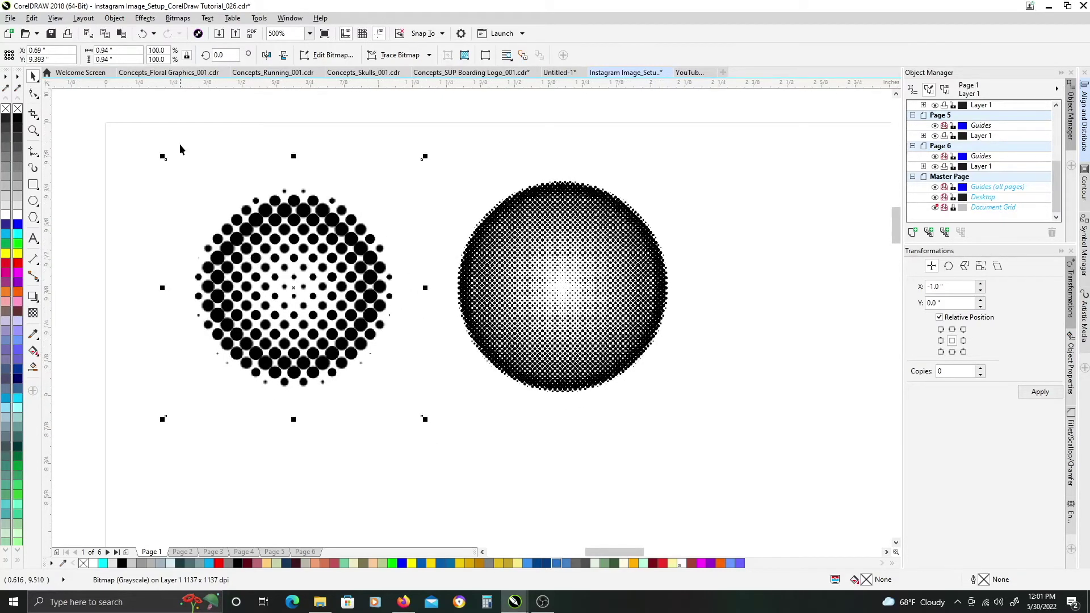
left_click(177, 18)
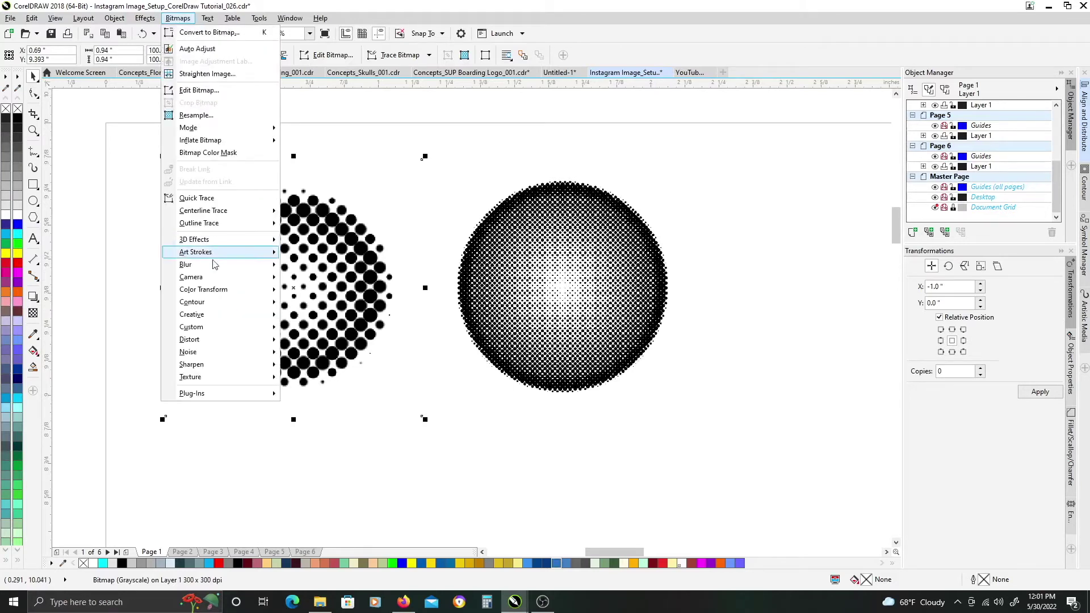
mouse_move(220, 314)
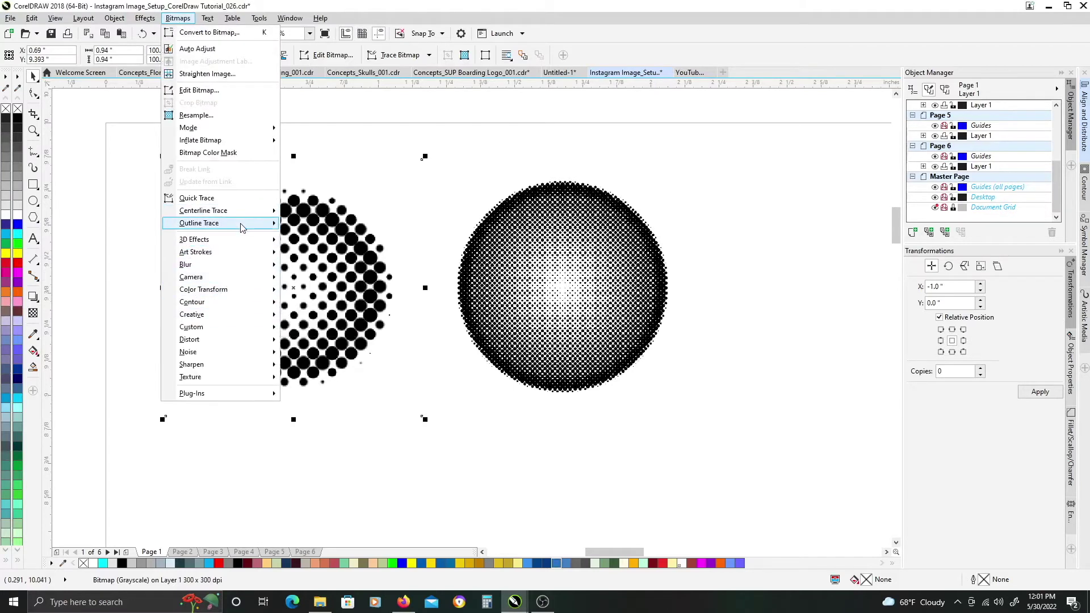
mouse_move(239, 223)
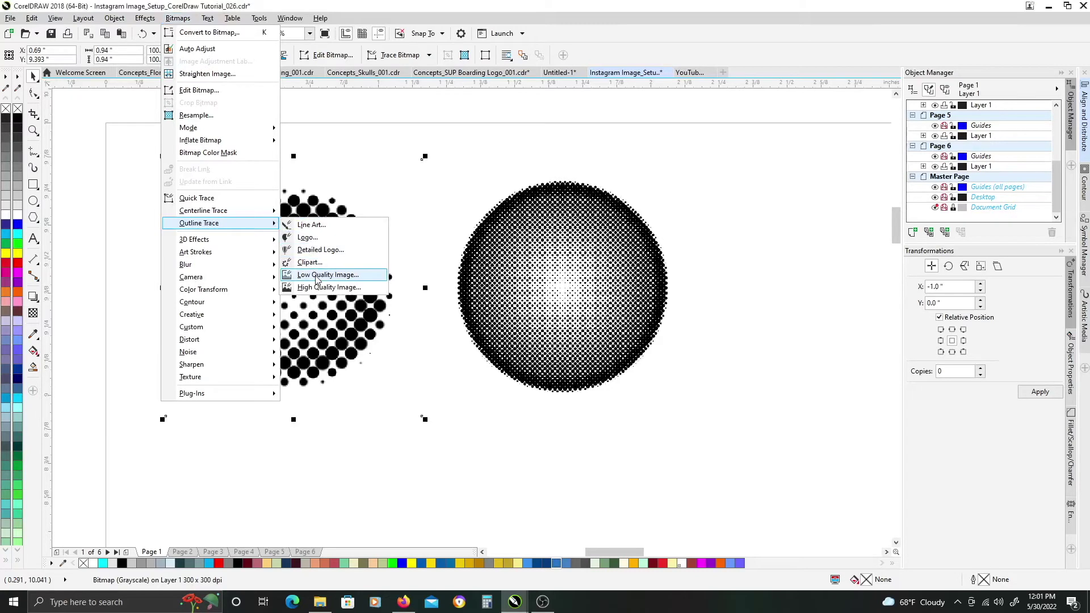
left_click(321, 275)
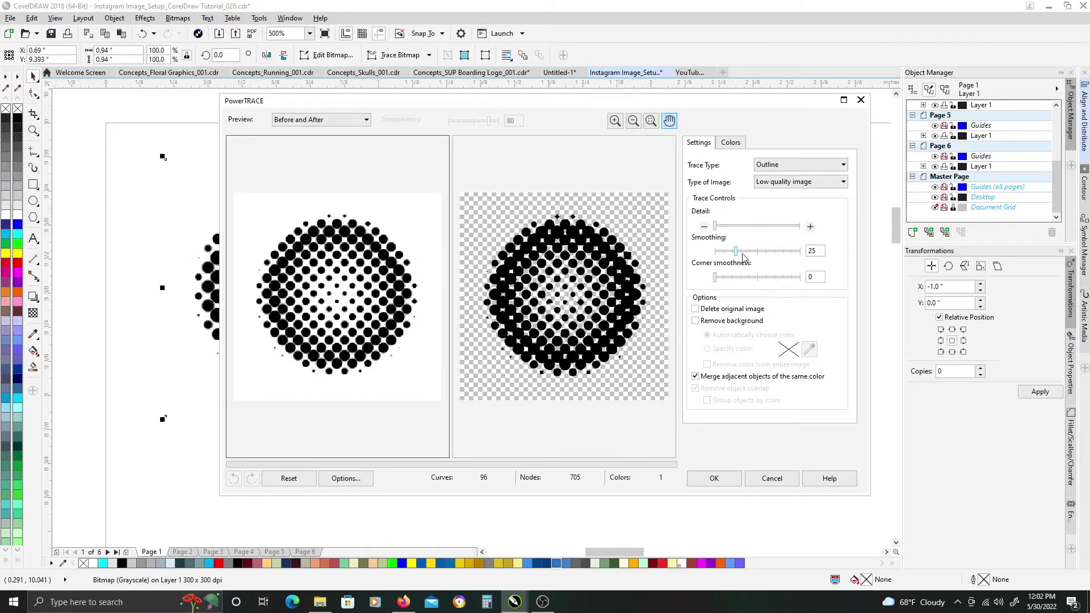
mouse_move(736, 254)
left_mouse_down()
mouse_move(727, 254)
mouse_move(737, 254)
left_mouse_up()
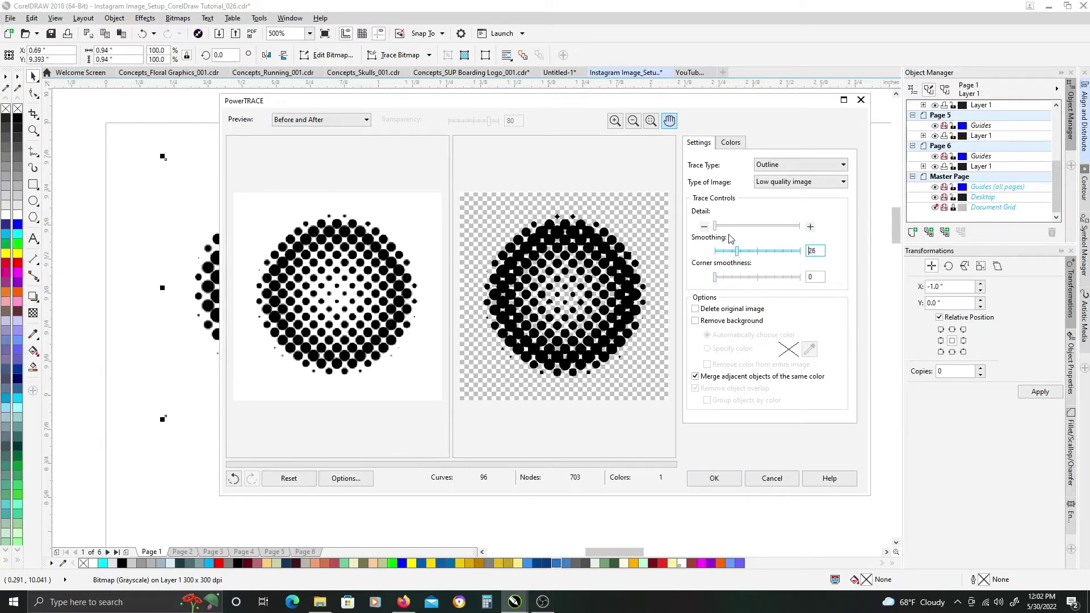
left_click(709, 477)
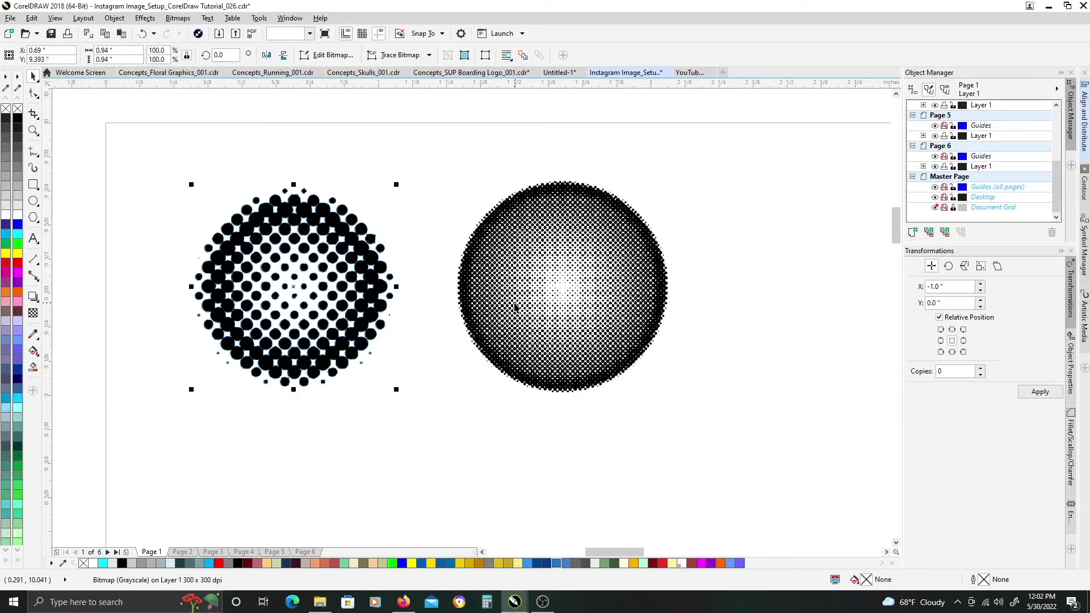
- Outline-trace the fine-dot halftone bitmap as a low quality image with smoothing 25, keeping the original image
left_click(555, 263)
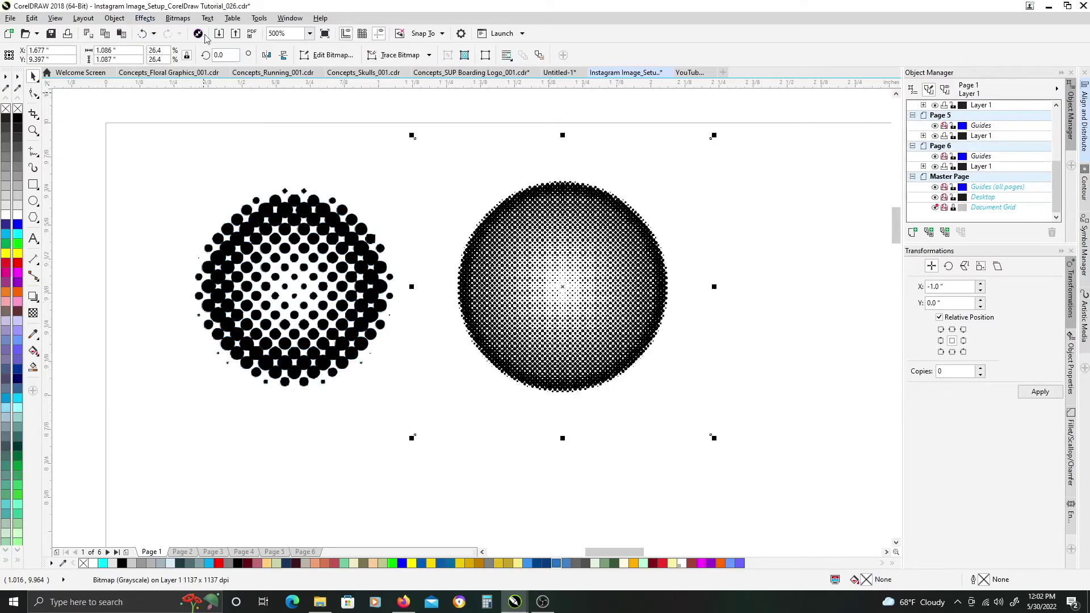
left_click(178, 18)
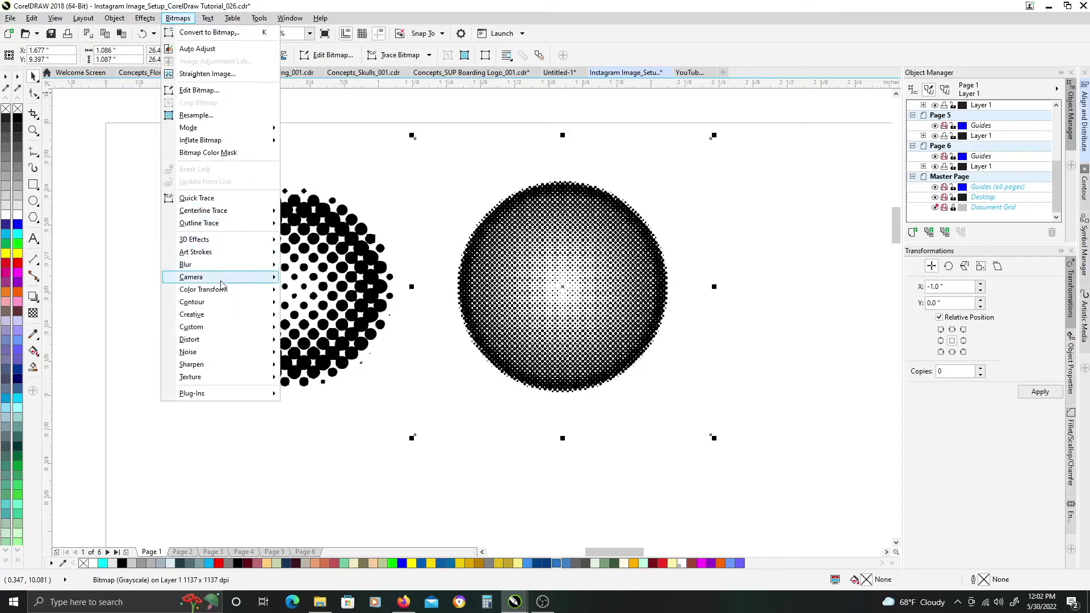
mouse_move(229, 225)
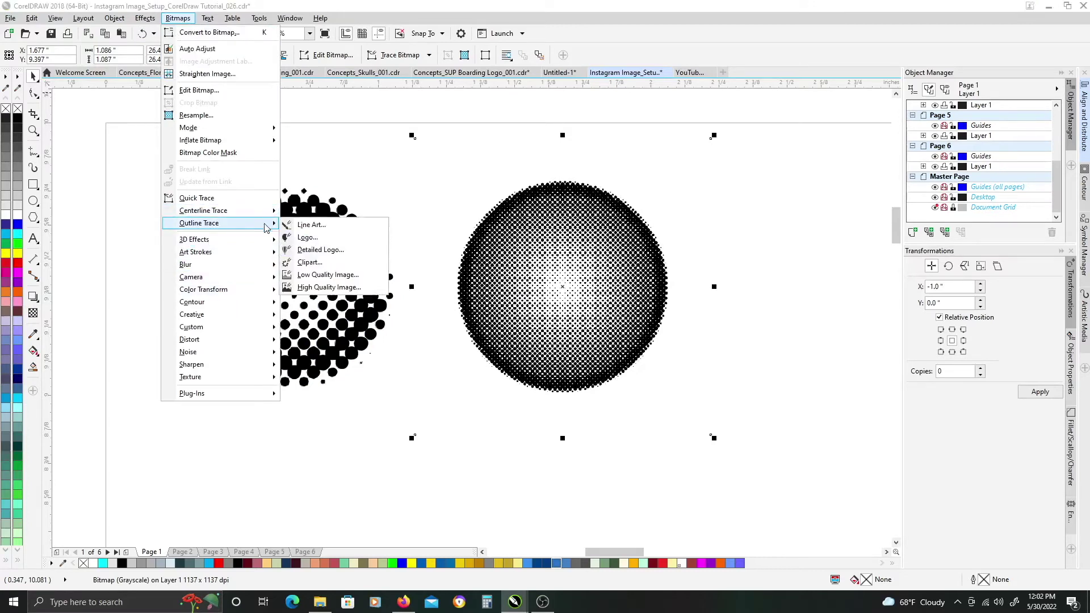
left_click(318, 274)
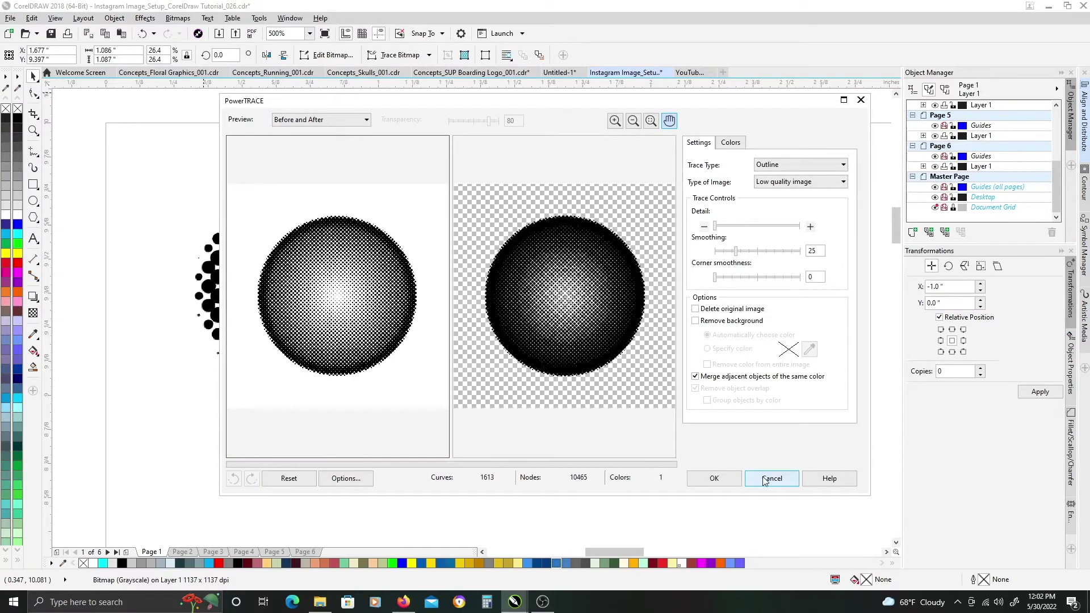
left_click(722, 480)
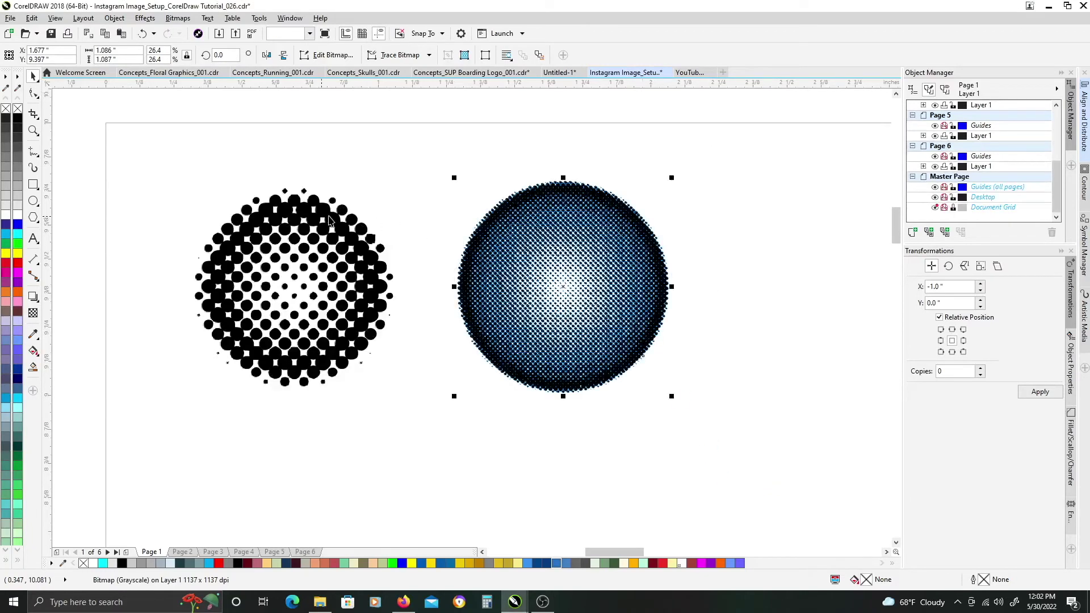
- Move both traced vector halftones together to about 1.2 inches directly below their original bitmaps
left_click(493, 218)
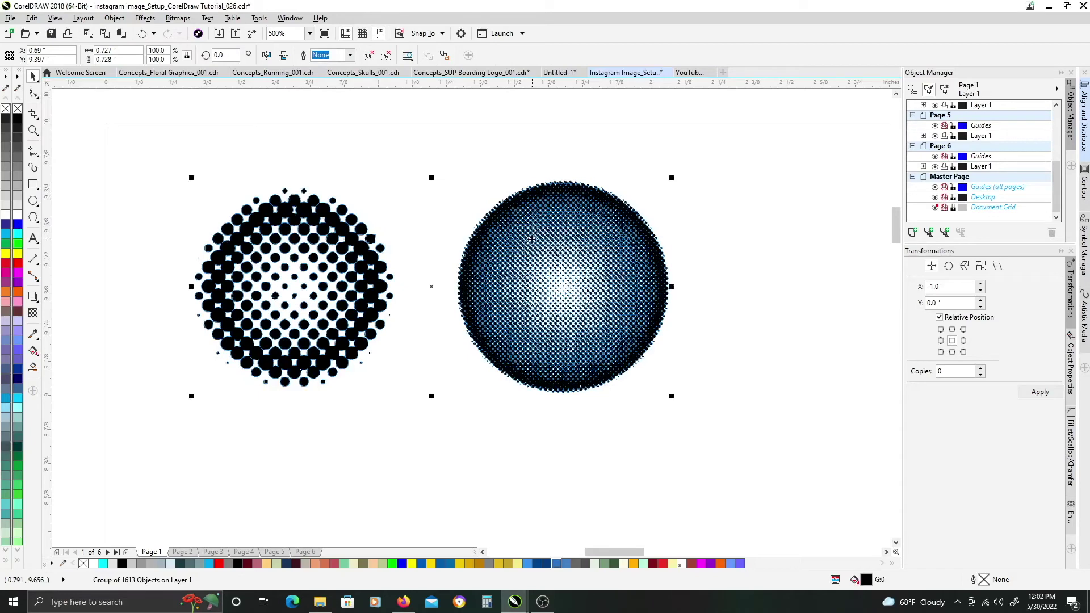
scroll(530, 223, "down", 2)
left_click_drag(530, 223, 521, 387)
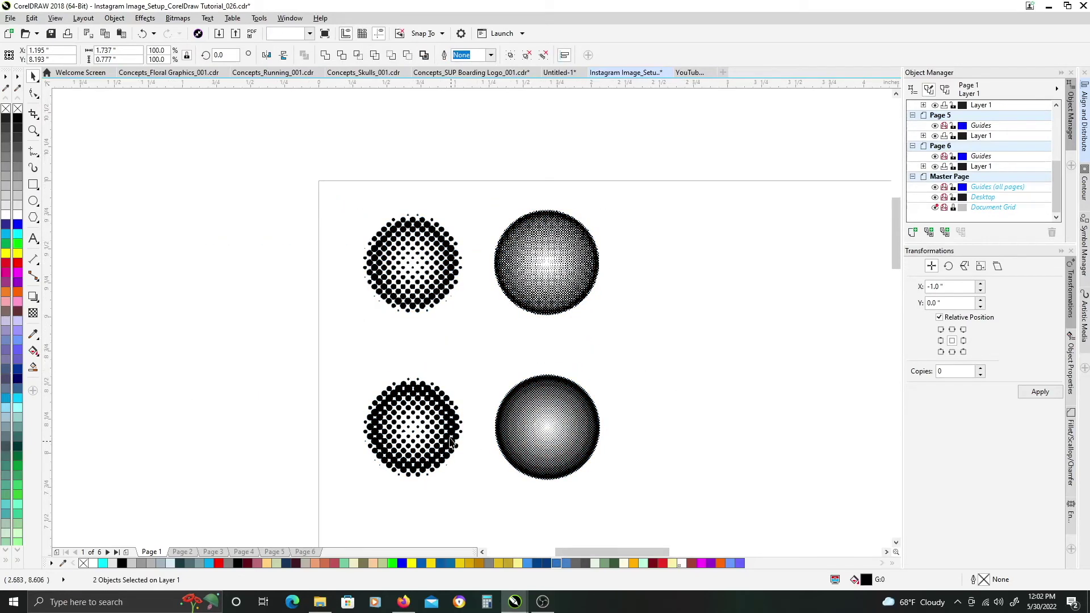
left_click(502, 333)
- Enlarge the coarse-dot vector halftone proportionally about its centre to about 1.09 inches wide
scroll(503, 333, "up", 2)
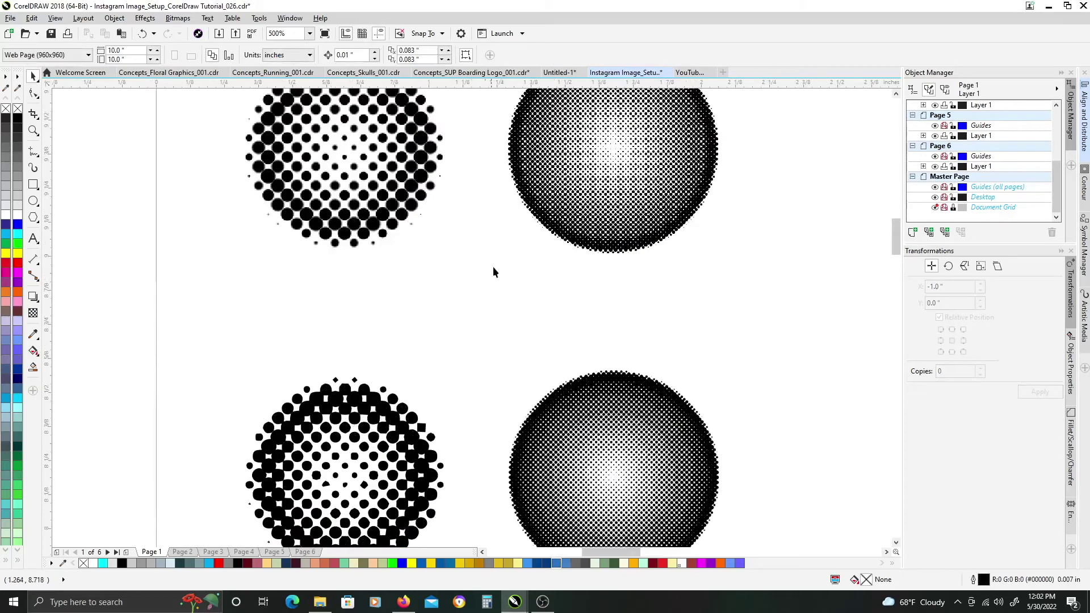
left_click_drag(593, 311, 584, 264)
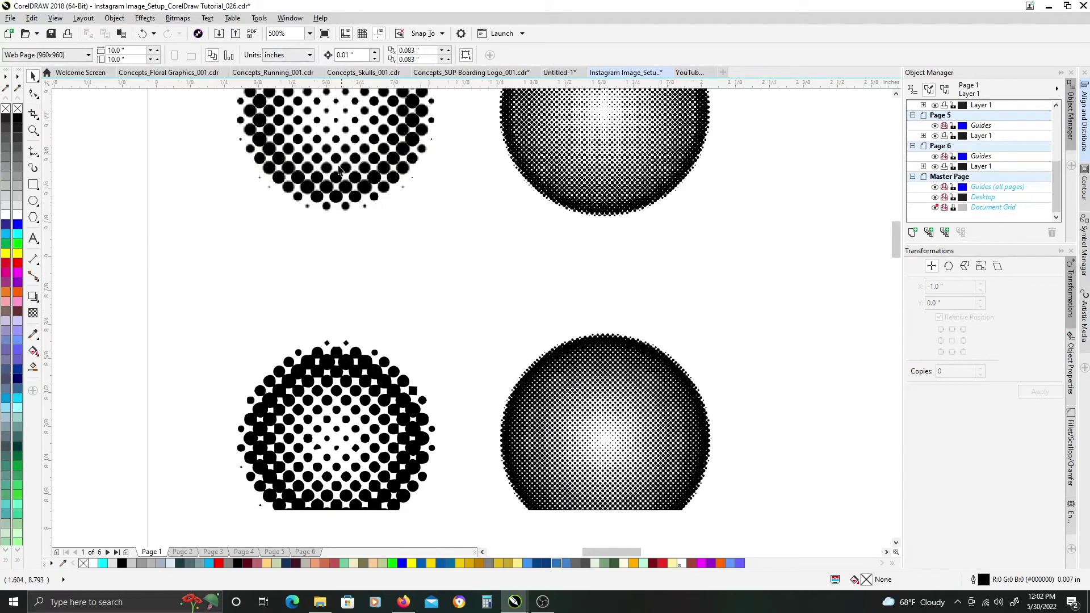
scroll(428, 384, "down", 2)
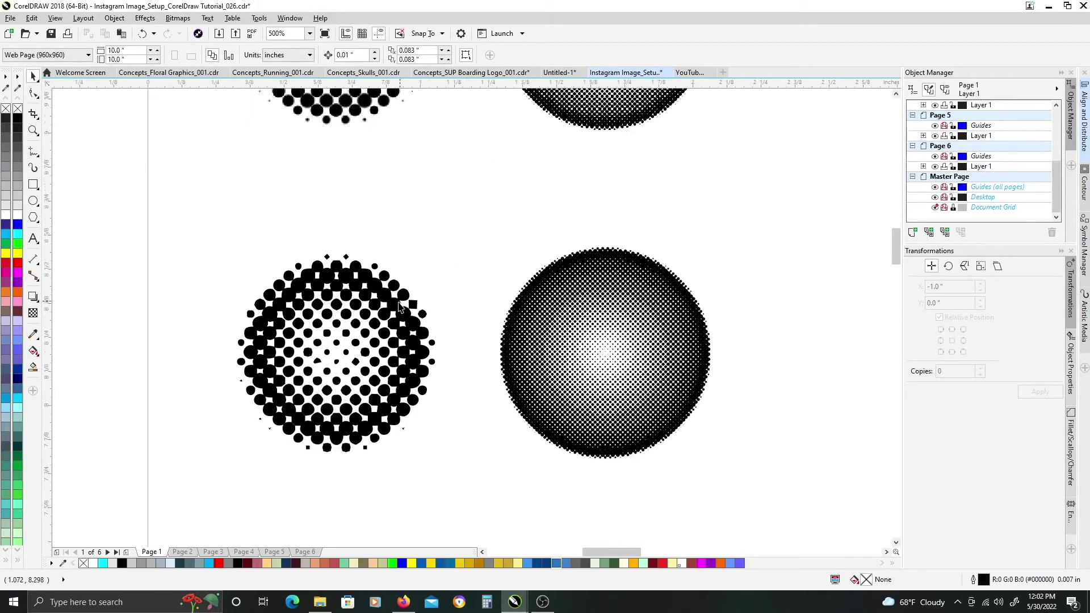
left_click(400, 307)
scroll(404, 311, "down", 2)
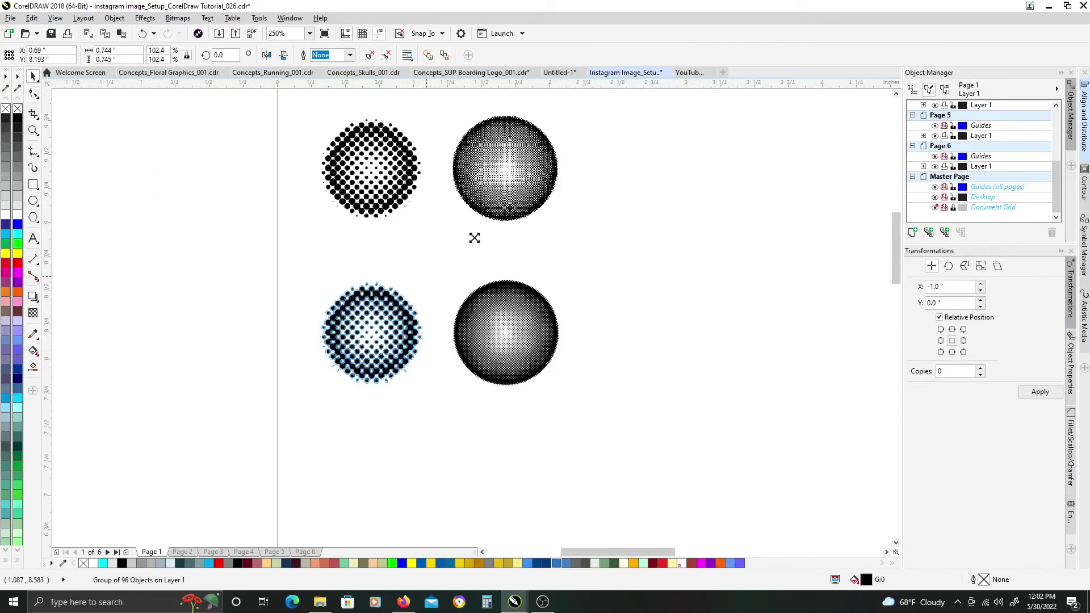
left_click_drag(474, 237, 448, 255)
- Enlarge the fine-dot vector halftone to about 1.73 inches wide and move it clear of the coarse one
left_click(513, 312)
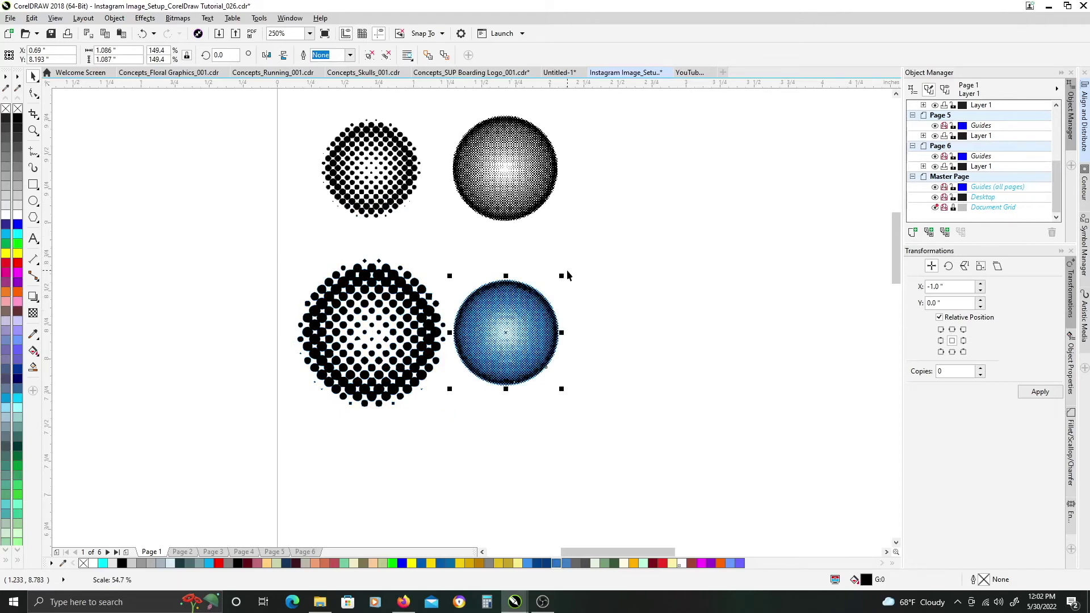
left_click_drag(562, 275, 627, 211)
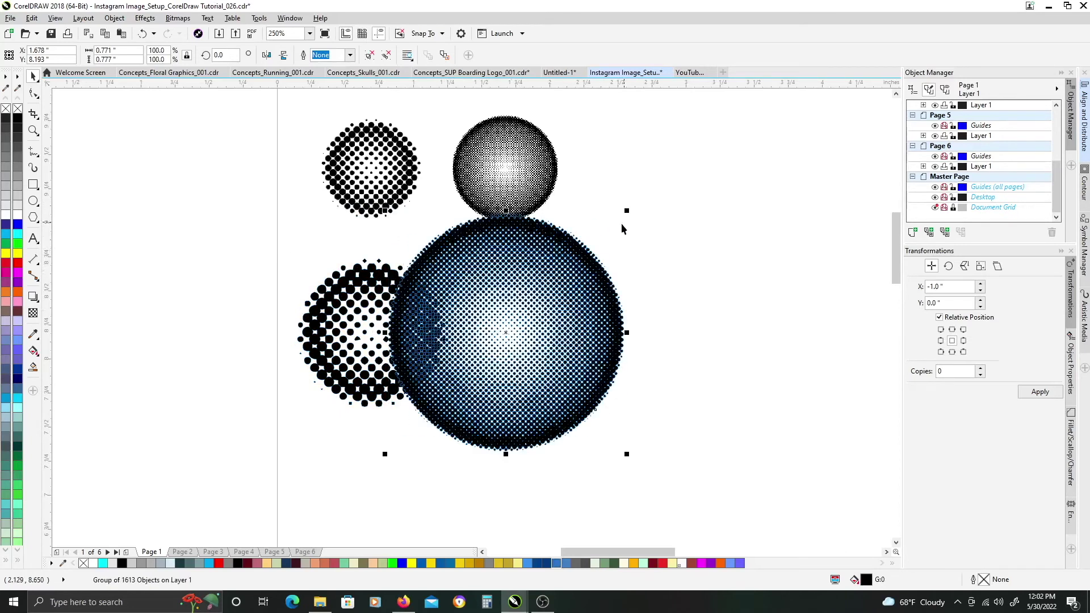
left_click_drag(546, 240, 633, 265)
left_click(611, 224)
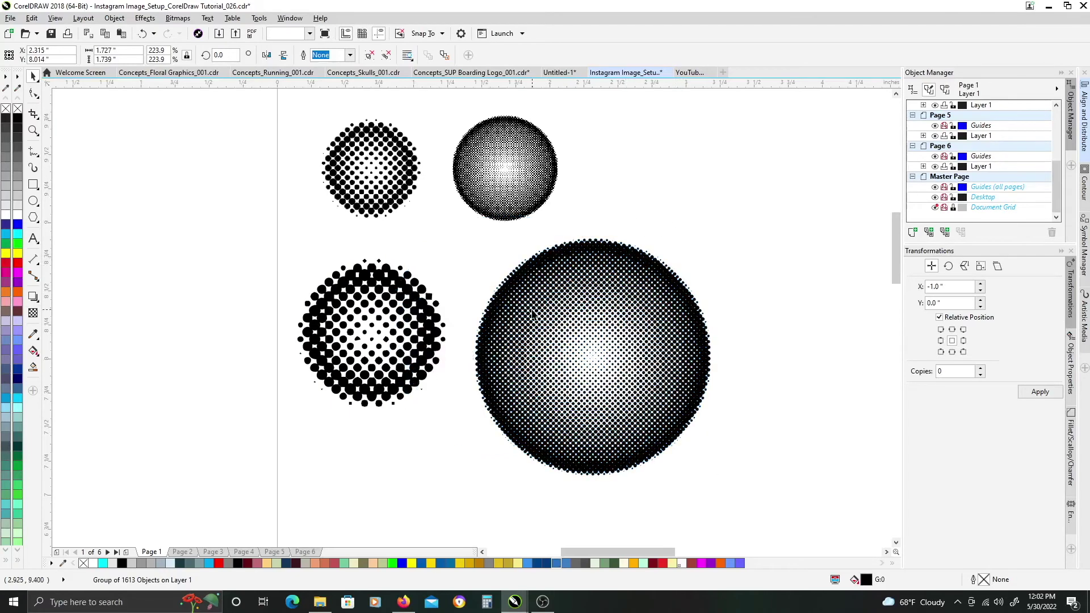
- Compare the dot size and edge quality of the enlarged vector halftones with the original halftone bitmaps above them
left_click_drag(509, 301, 470, 343)
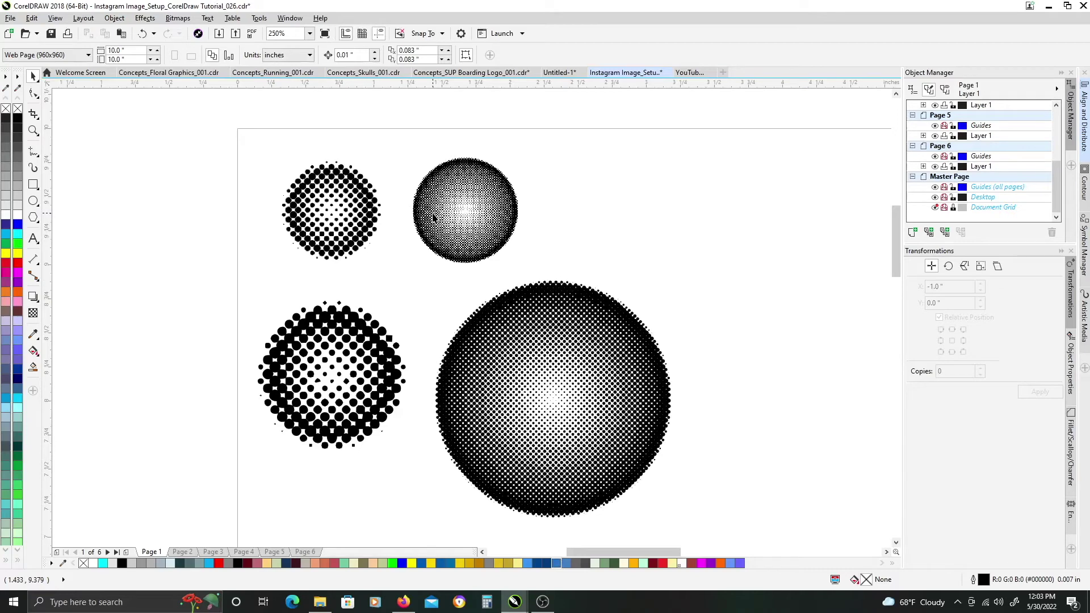
scroll(374, 197, "up", 2)
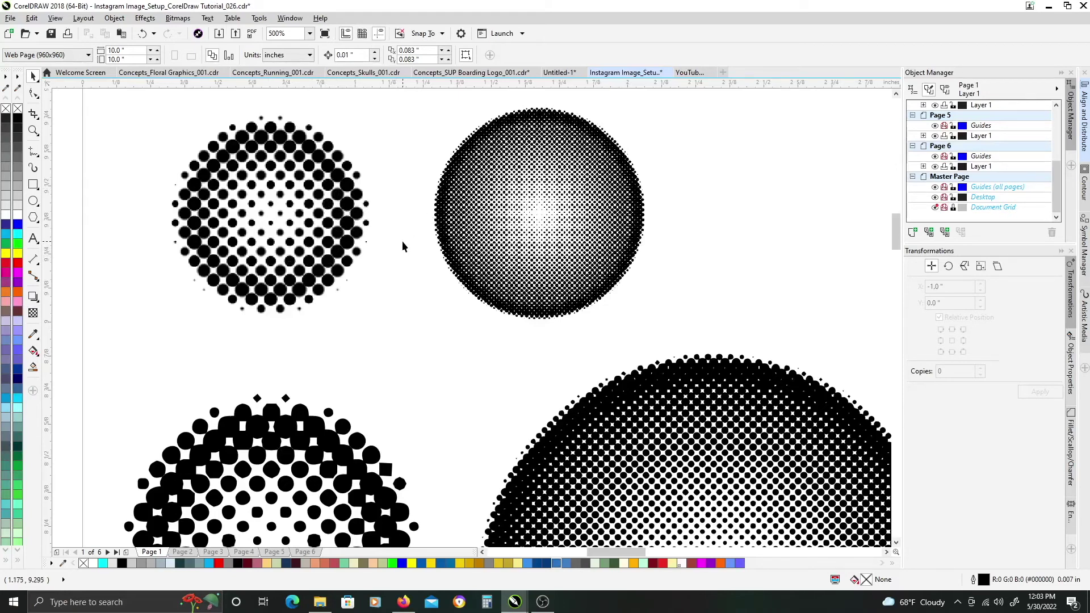
scroll(404, 247, "down", 2)
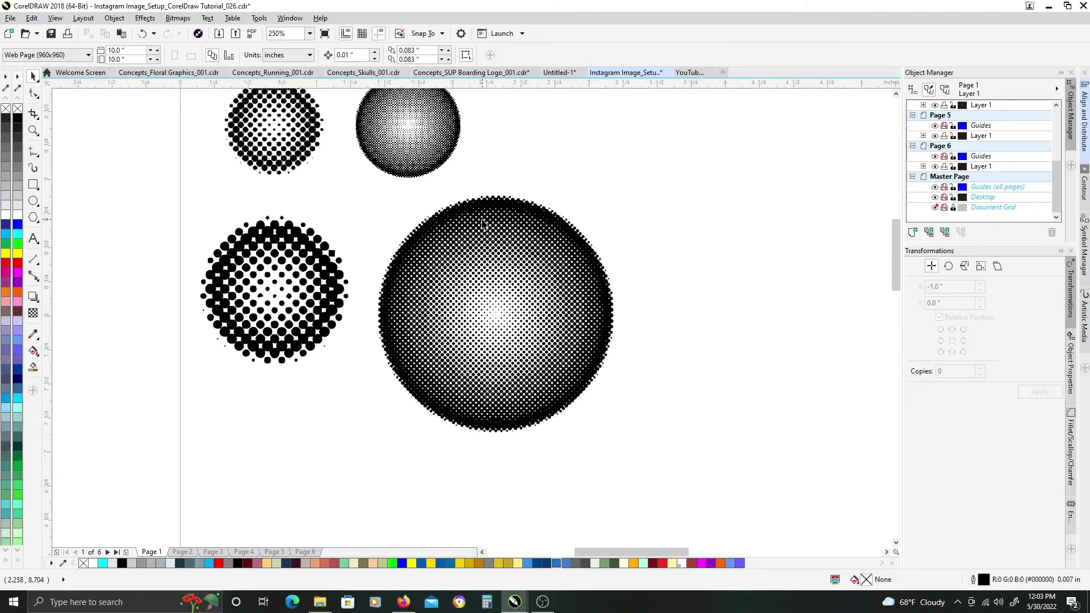
left_click_drag(423, 209, 436, 277)
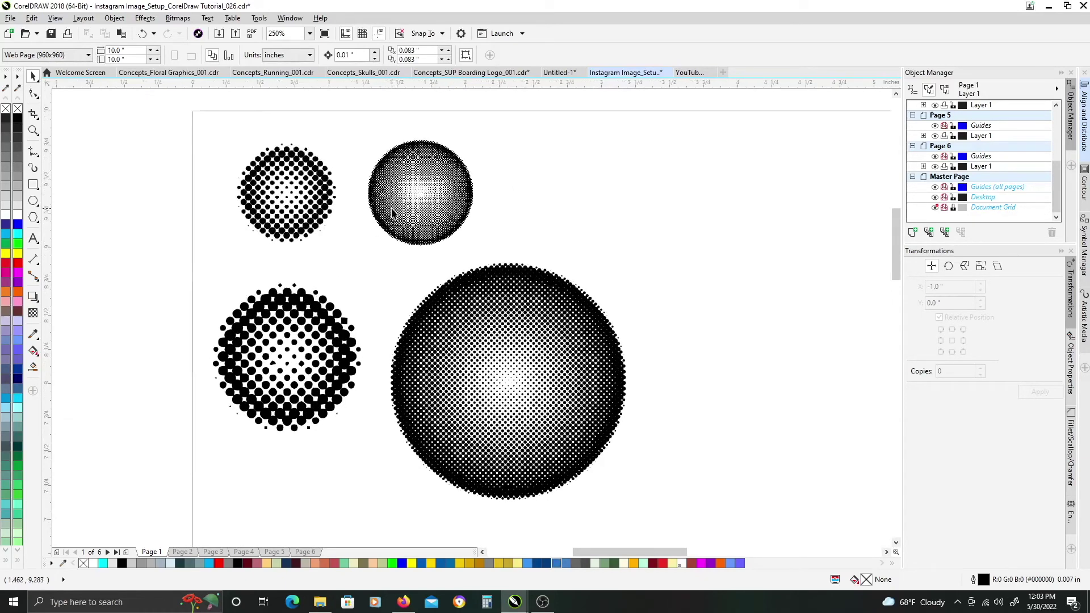
scroll(291, 191, "up", 2)
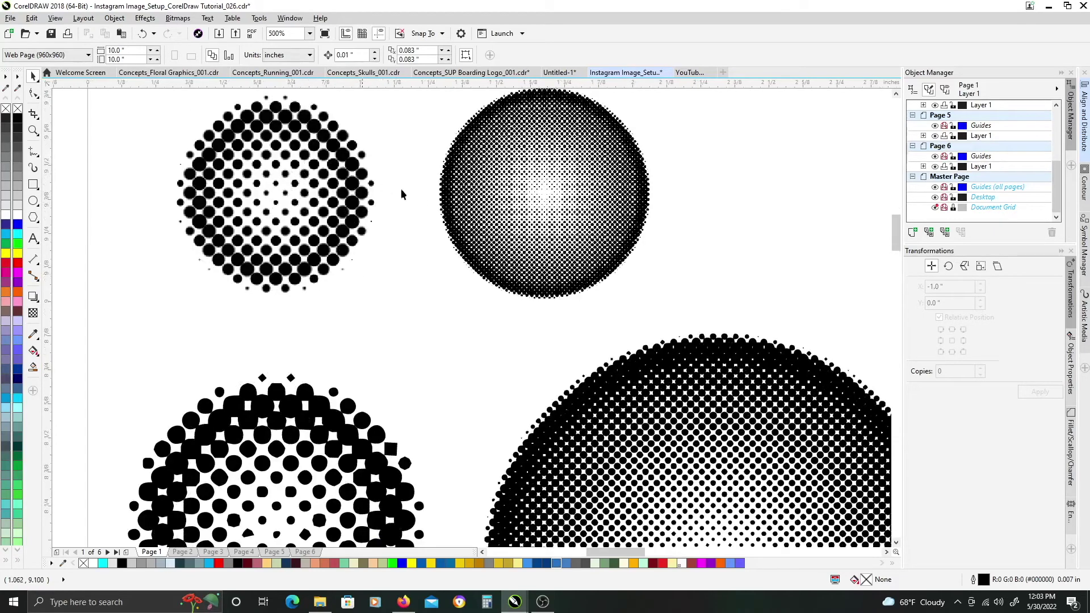
left_click_drag(448, 205, 420, 306)
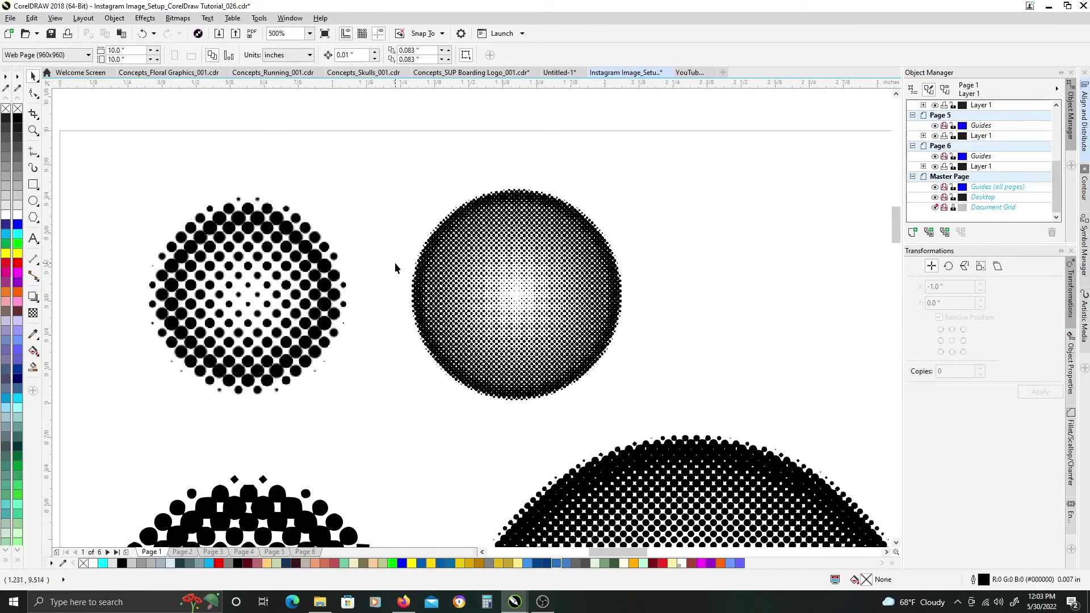